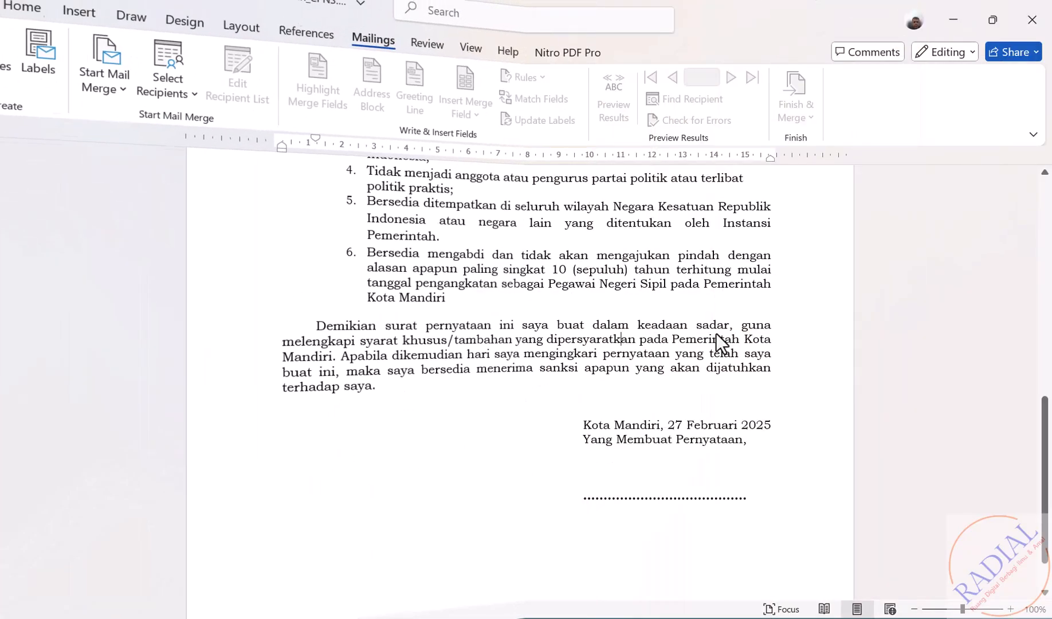
- Review the letter and the Excel data workbook before linking them
drag(1046, 433, 1047, 206)
mouse_move(1048, 247)
mouse_down()
mouse_move(1051, 493)
mouse_move(1036, 225)
mouse_up()
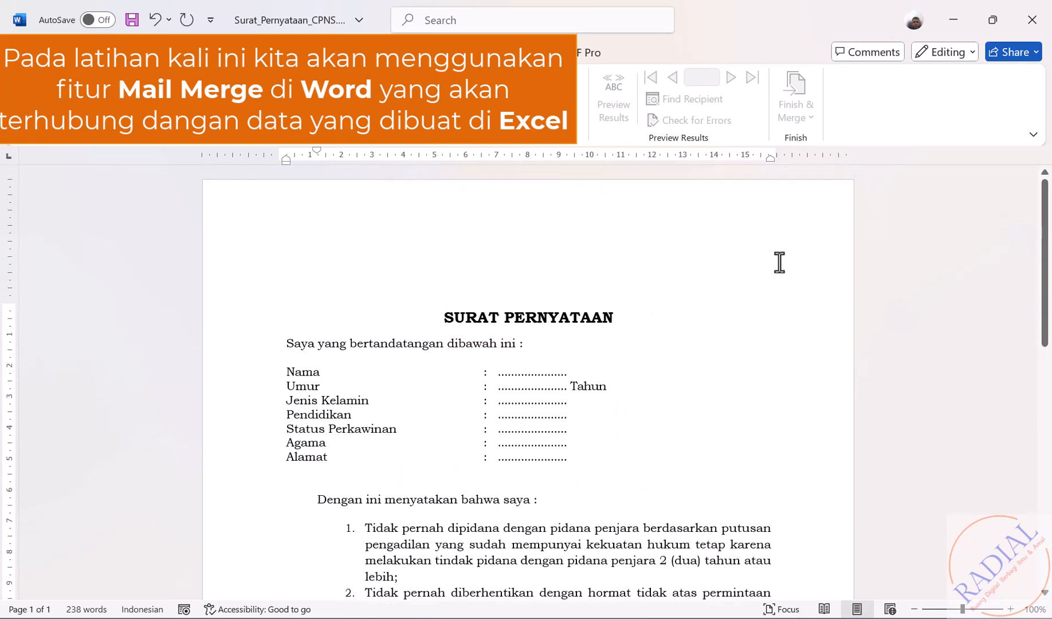
key(alt+Tab)
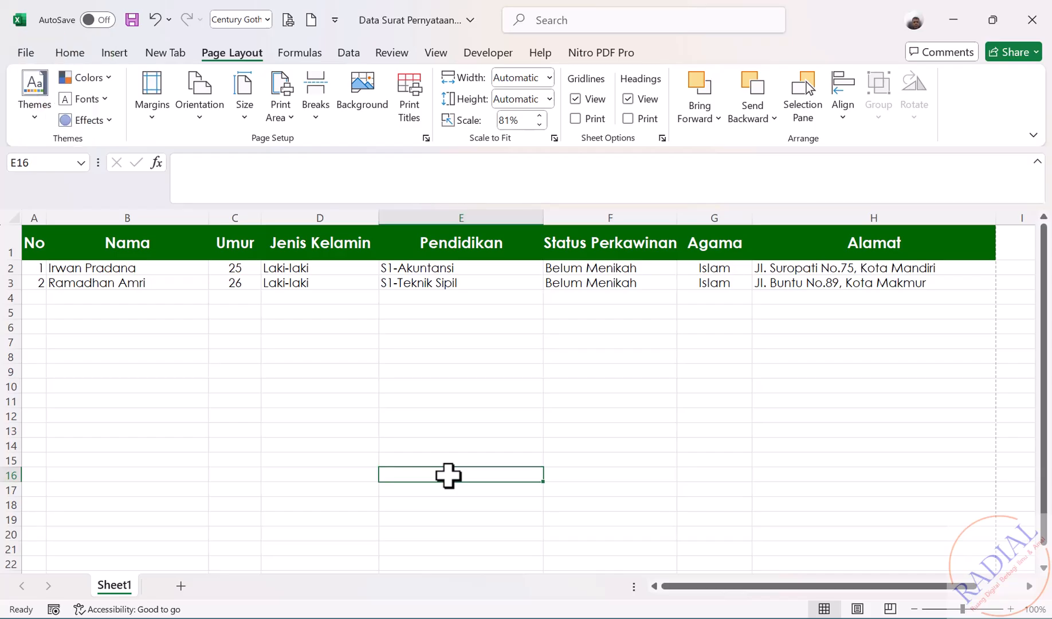
key(alt+Tab)
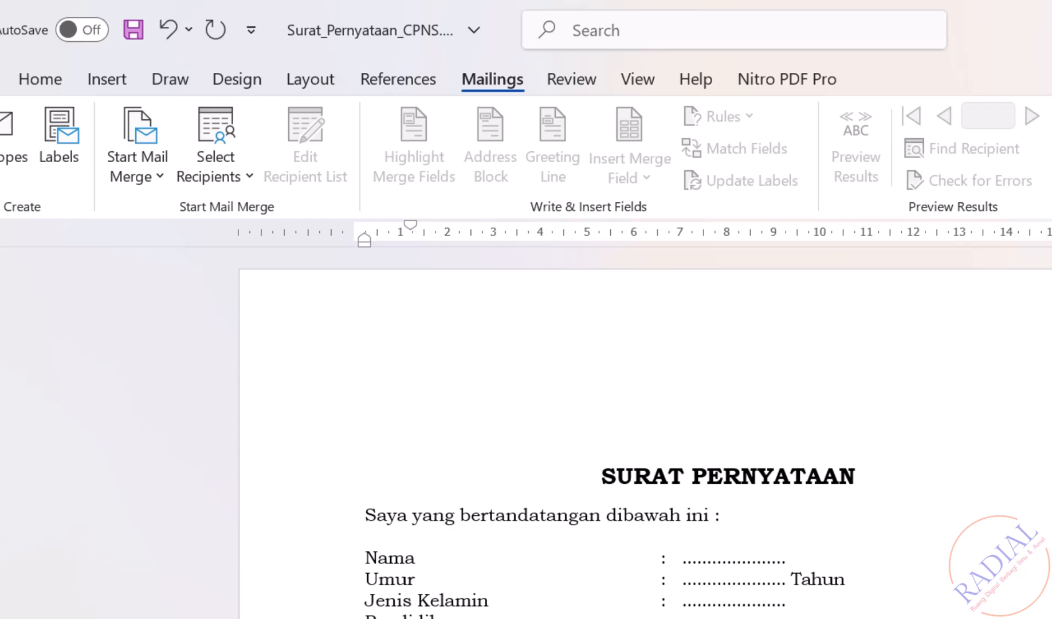
- Use Desktop > Latihan Mail Merge > Data Surat Pernyataan.xlsx, table Sheet1$, as the recipient list
click(224, 175)
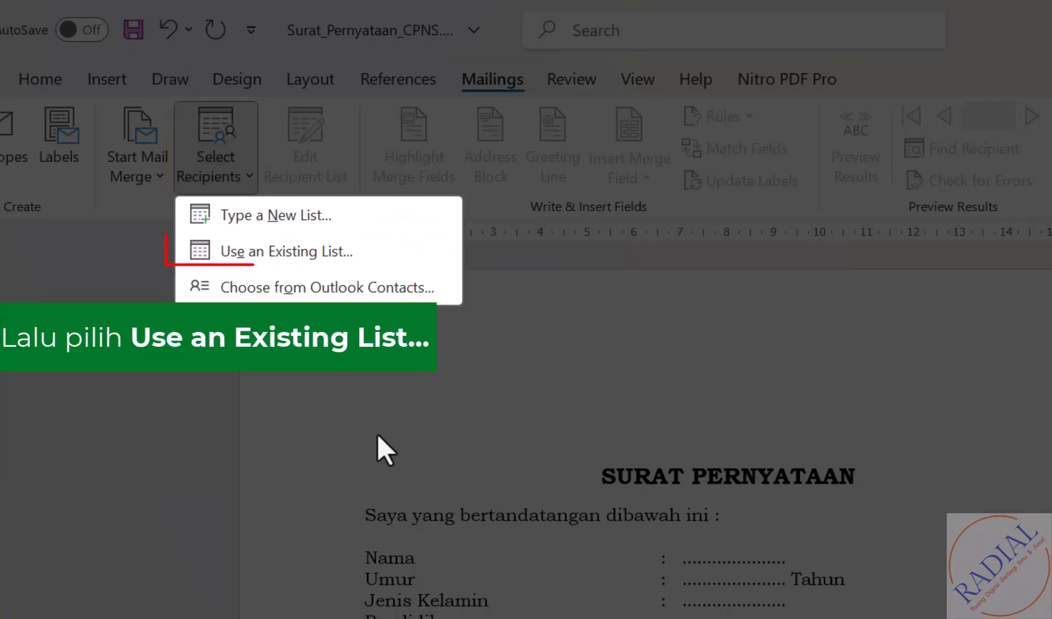
click(298, 244)
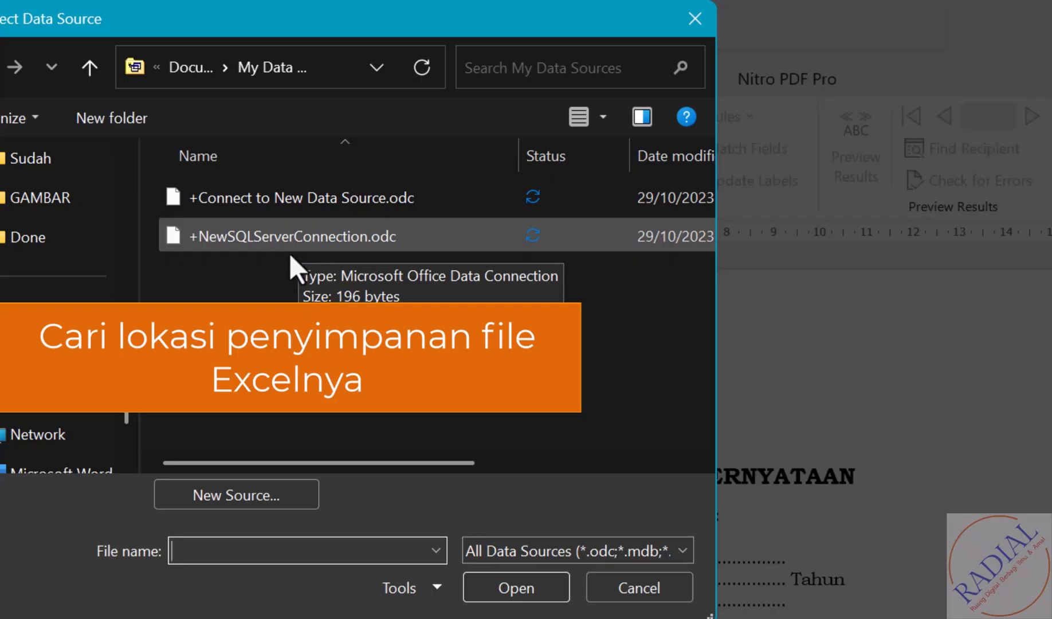
drag(127, 344, 125, 244)
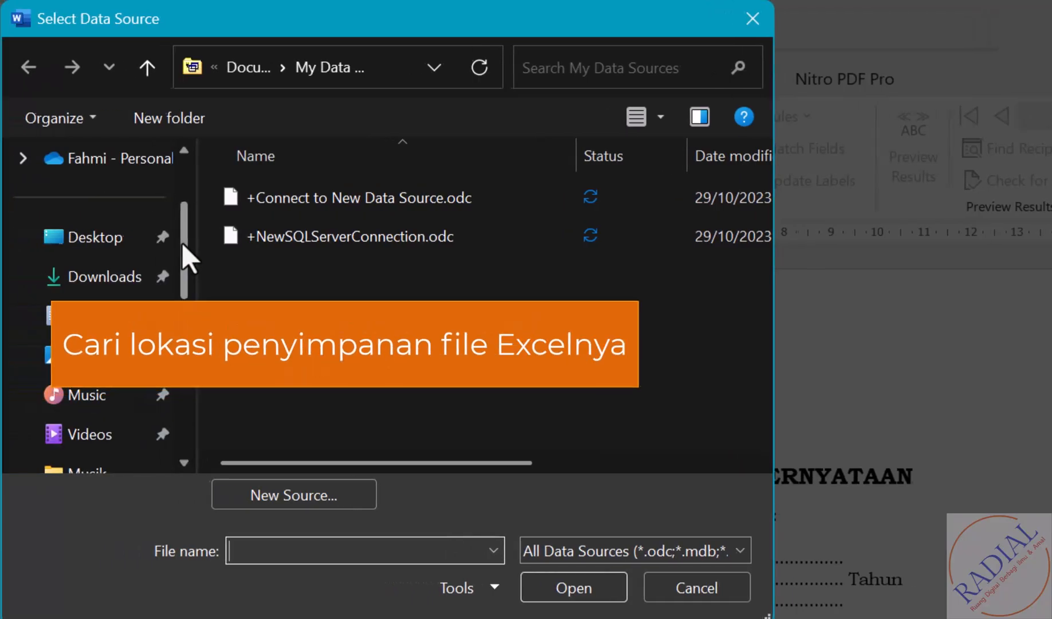
click(112, 245)
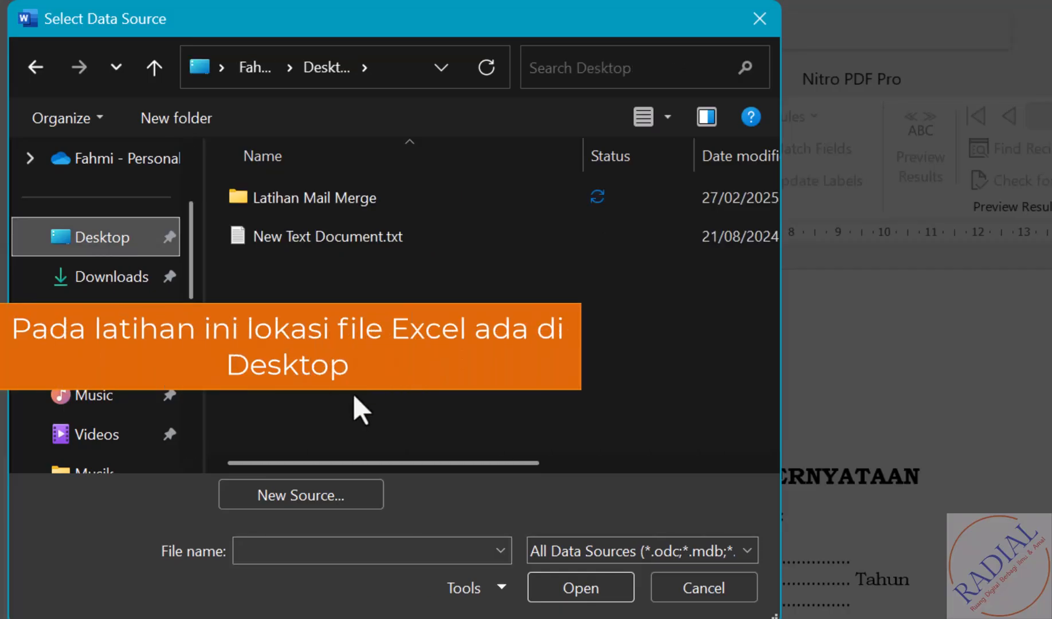
double_click(330, 200)
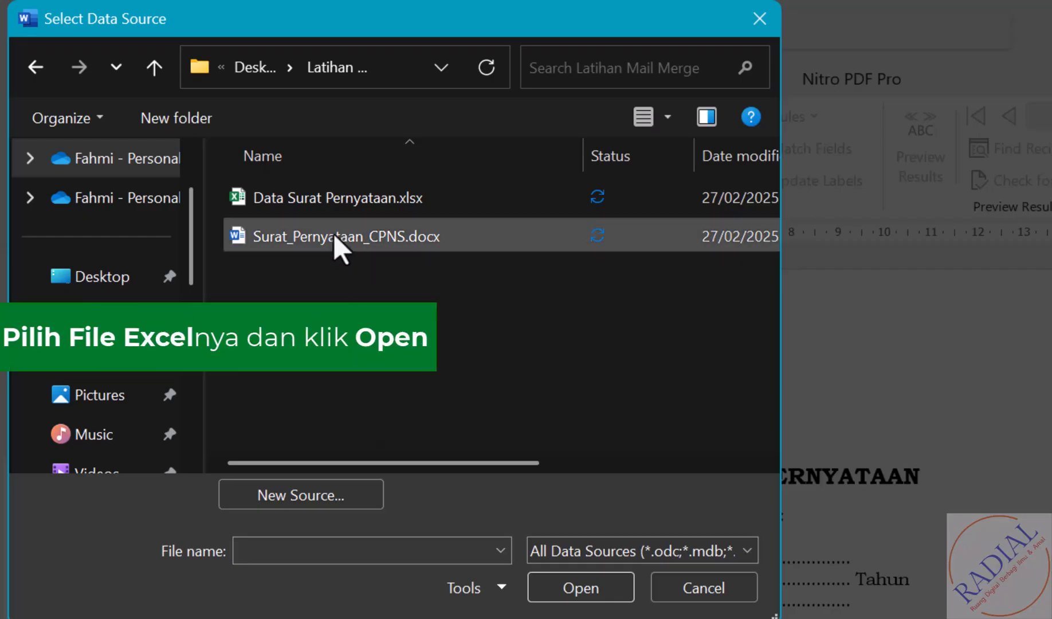
click(322, 195)
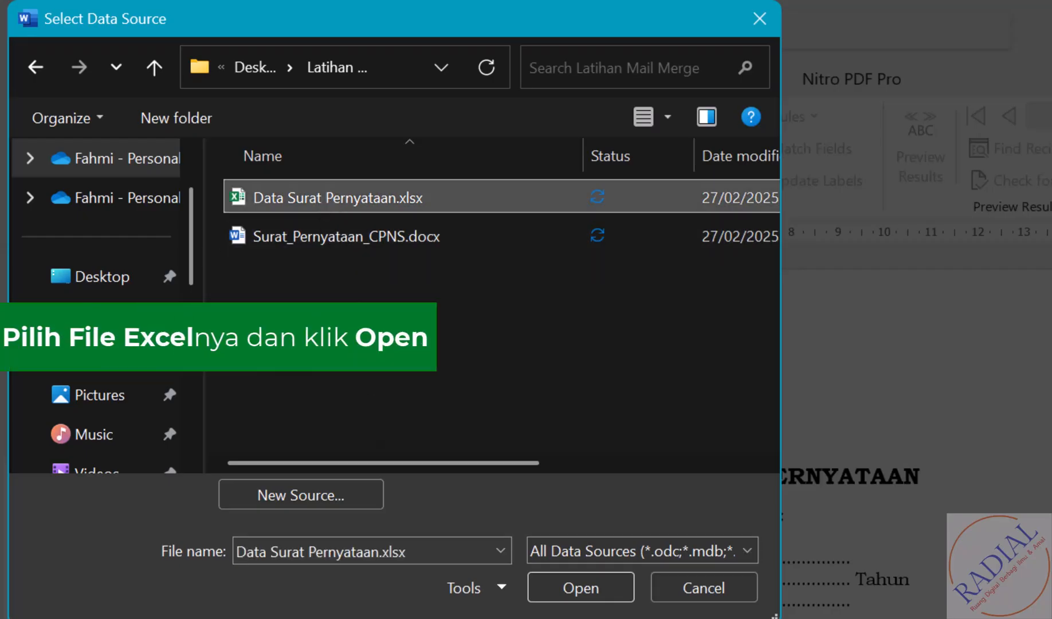
click(585, 585)
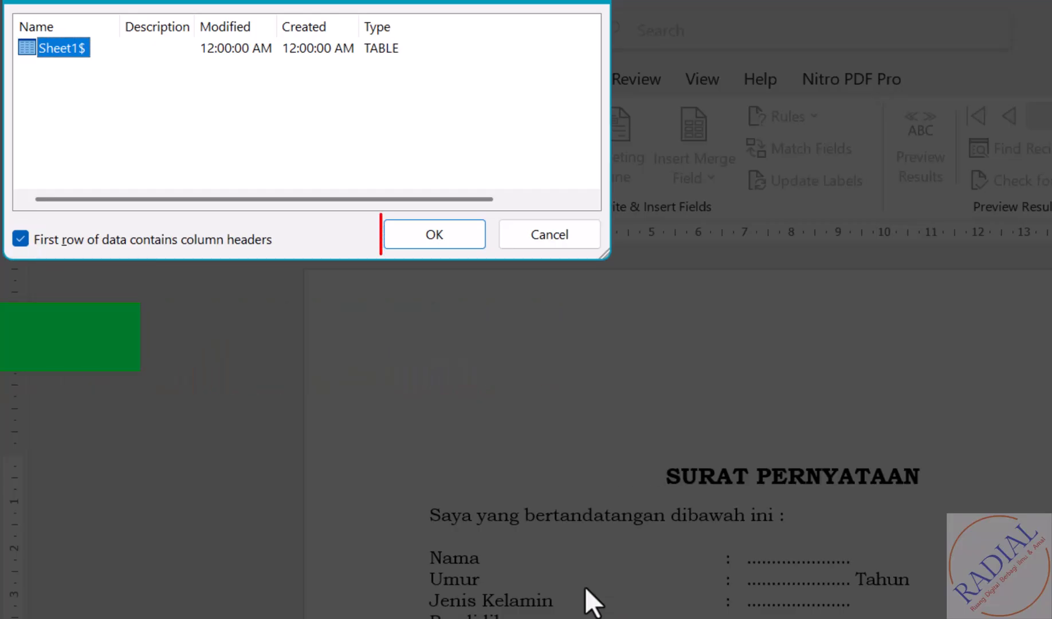
click(439, 234)
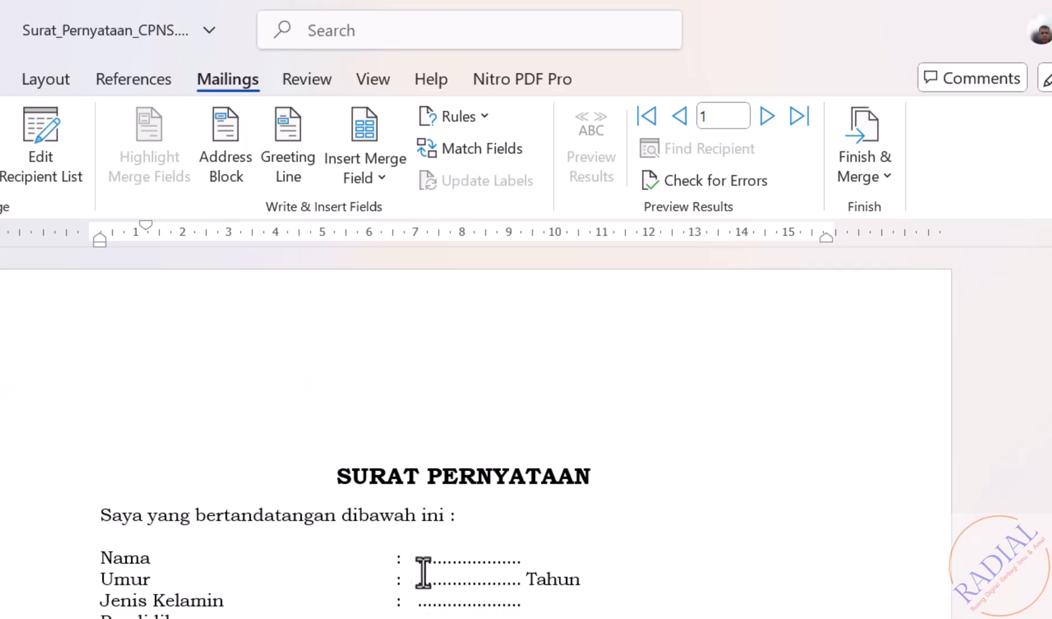
- Put the «Nama» field over the Nama dots and «Umur» before 'Tahun' on the Umur line
drag(413, 558, 522, 557)
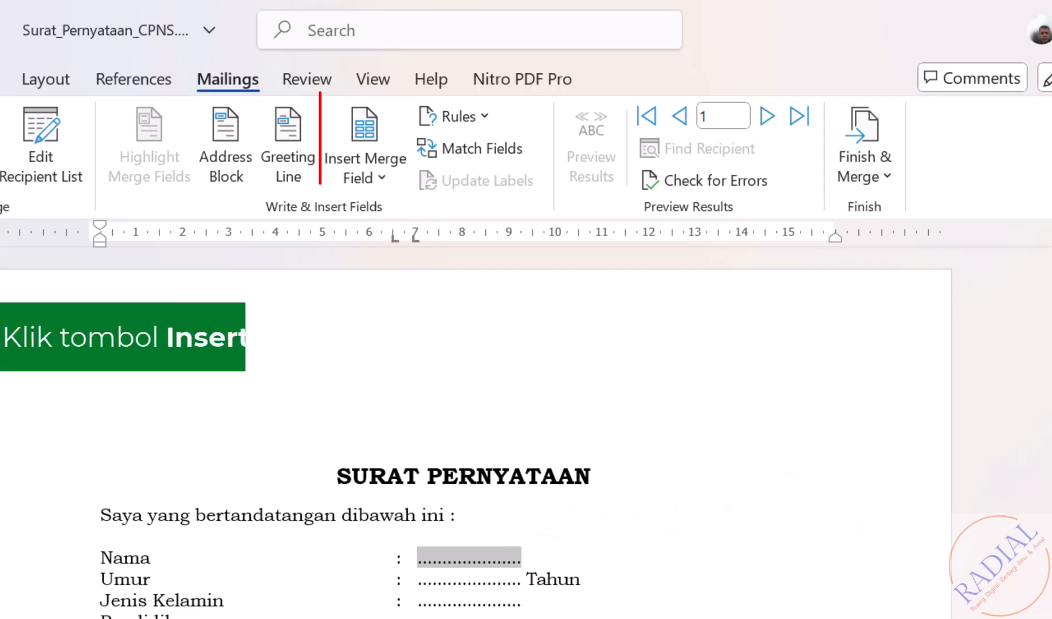
click(373, 177)
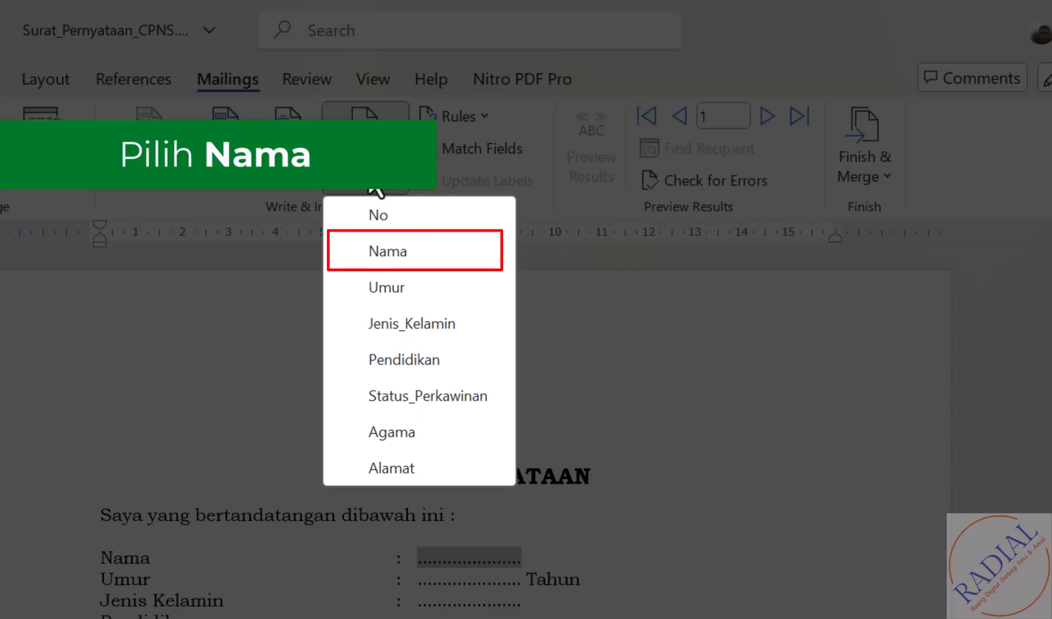
click(404, 255)
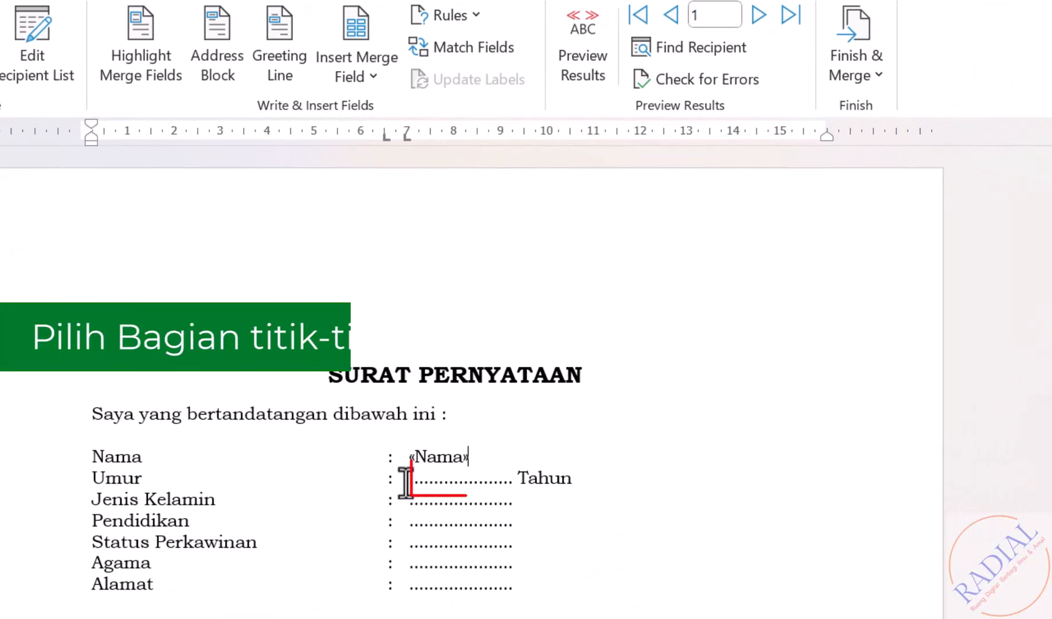
drag(408, 481, 510, 480)
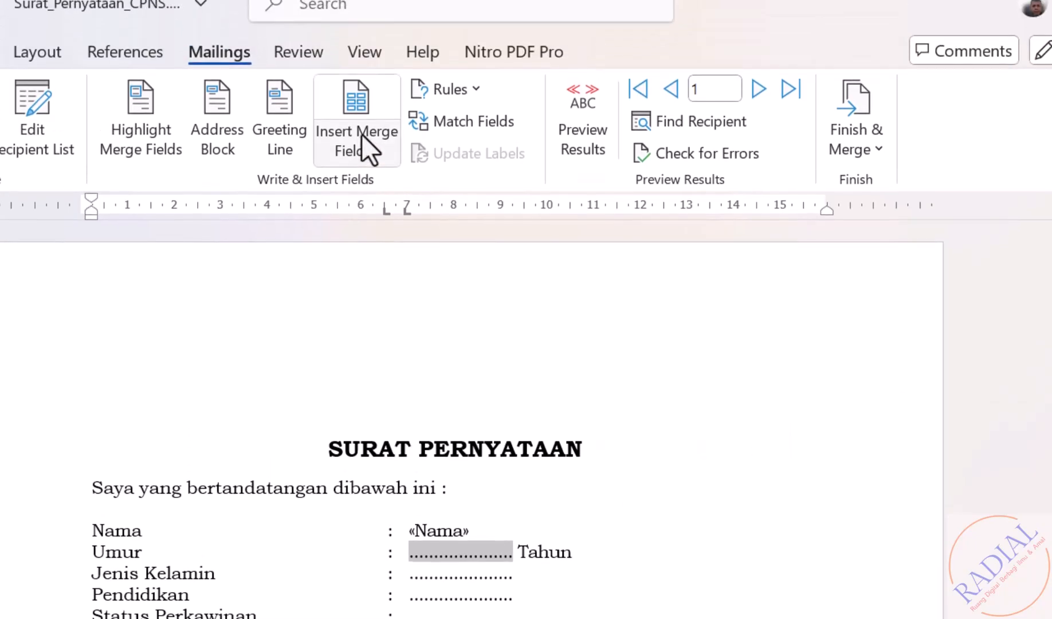
click(362, 62)
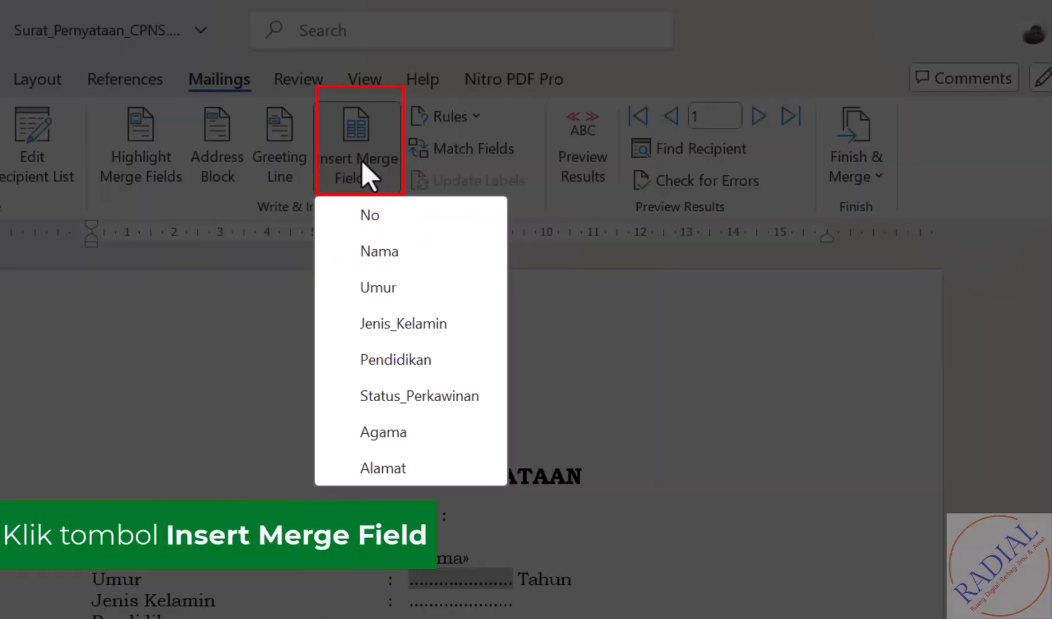
click(382, 287)
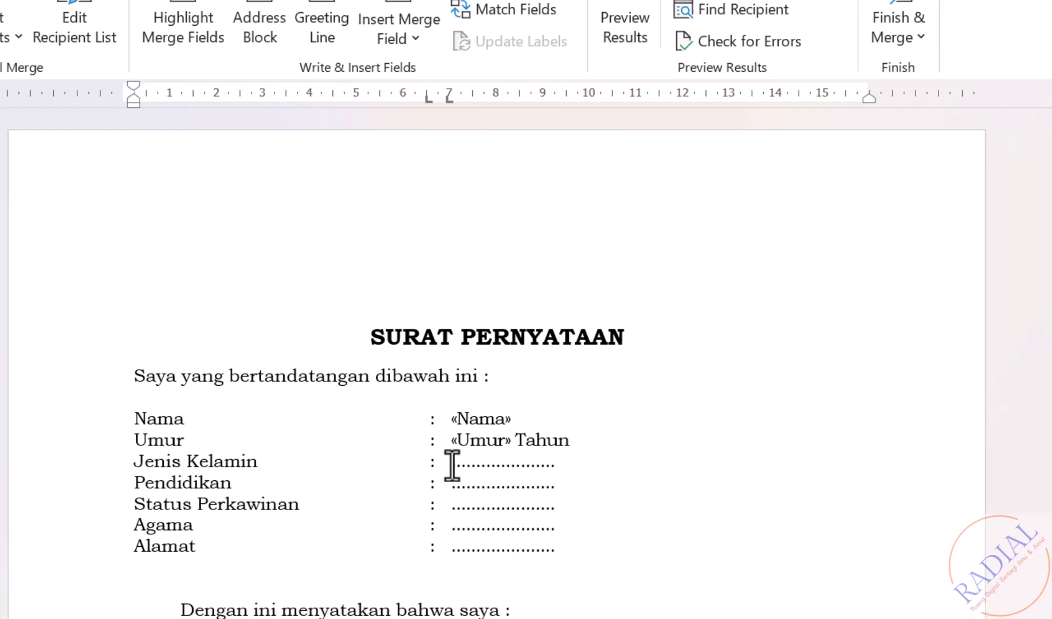
- Swap the dotted placeholders after Jenis Kelamin and Pendidikan for the «Jenis_Kelamin» and «Pendidikan» fields
drag(451, 463, 559, 463)
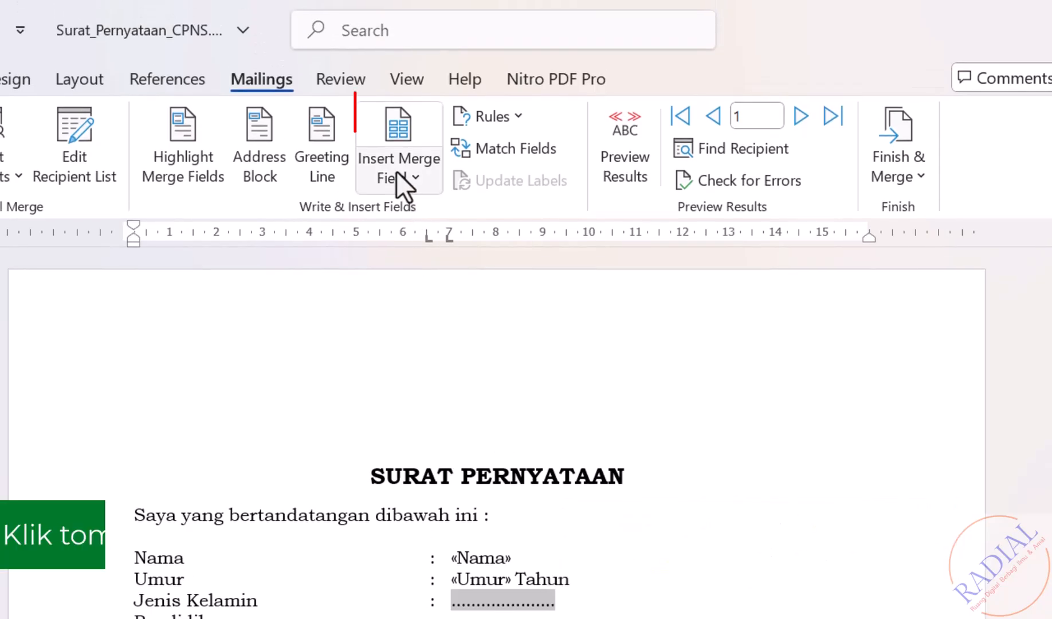
click(396, 120)
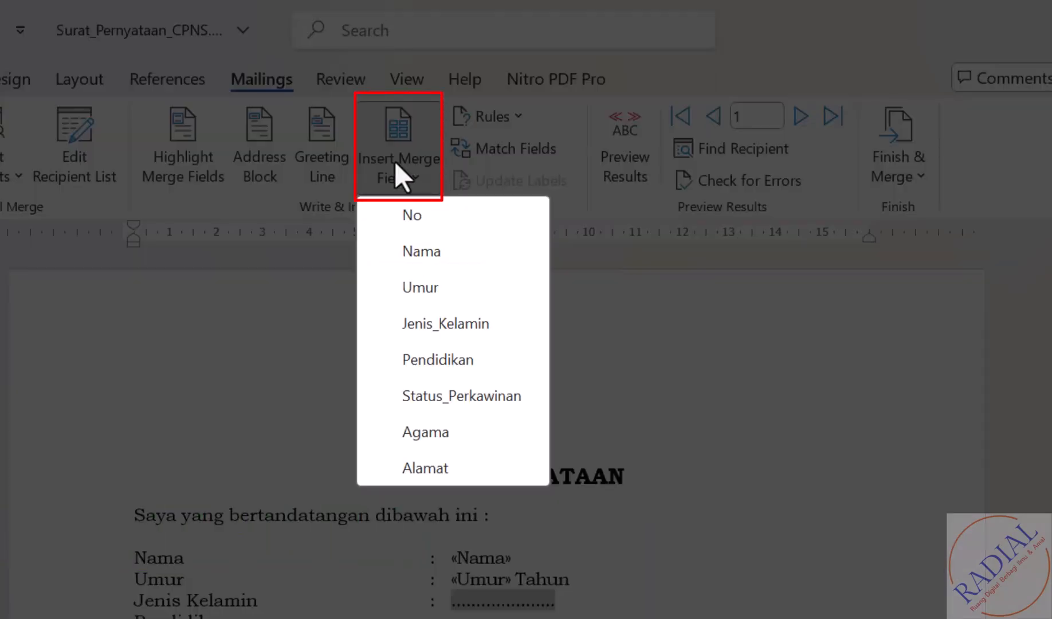
click(437, 324)
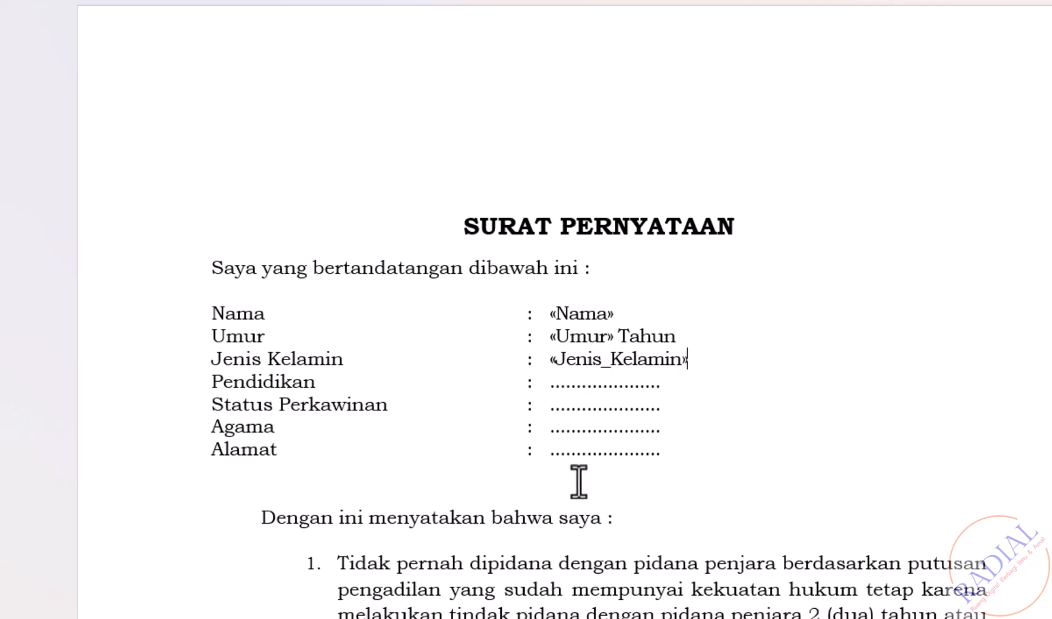
drag(548, 385, 660, 385)
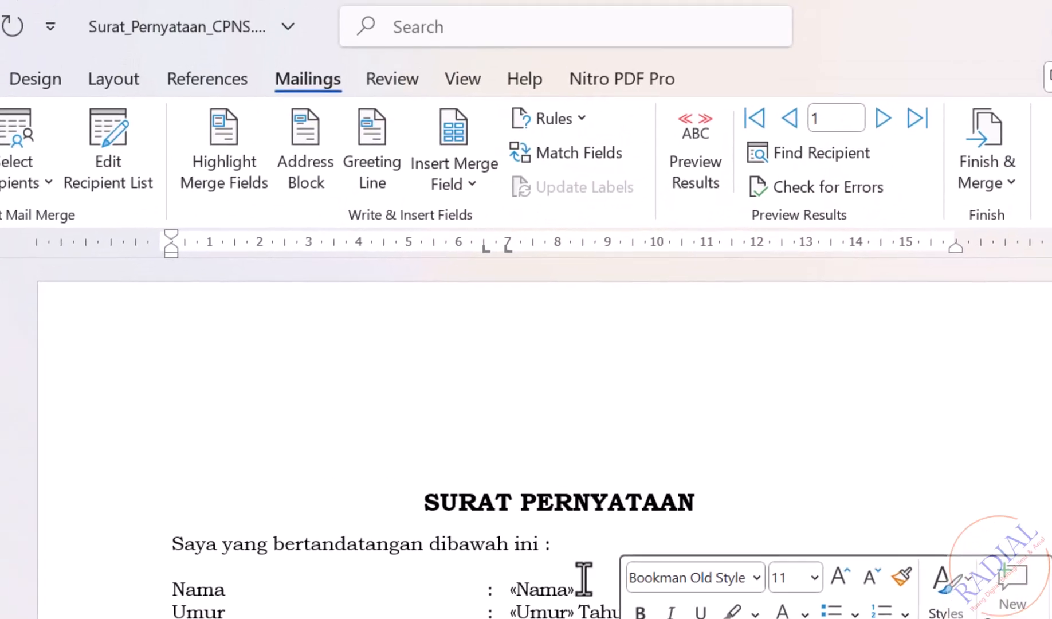
click(464, 179)
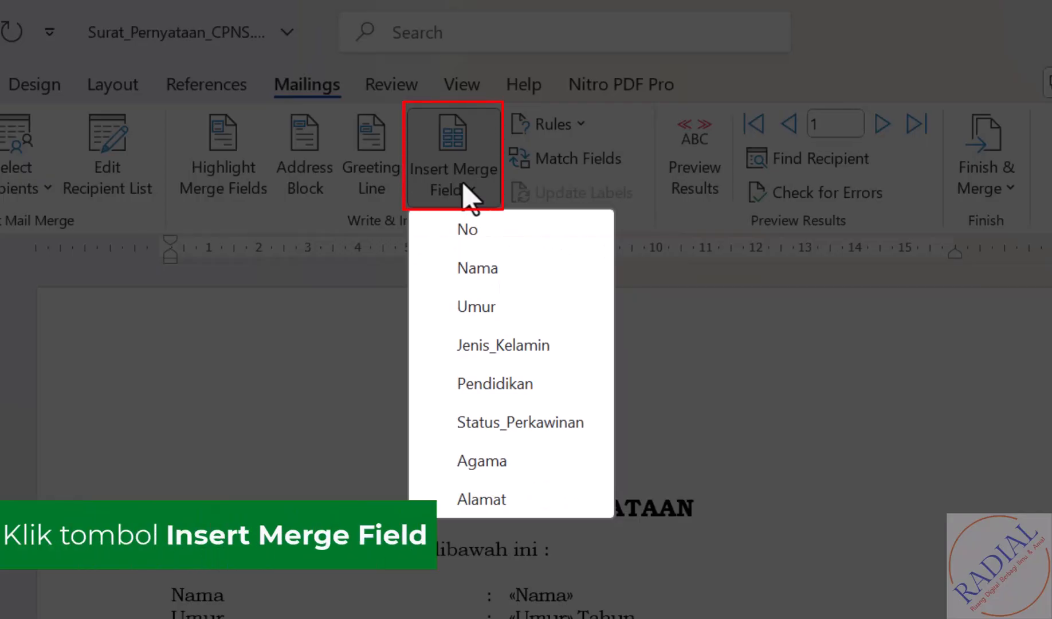
click(488, 383)
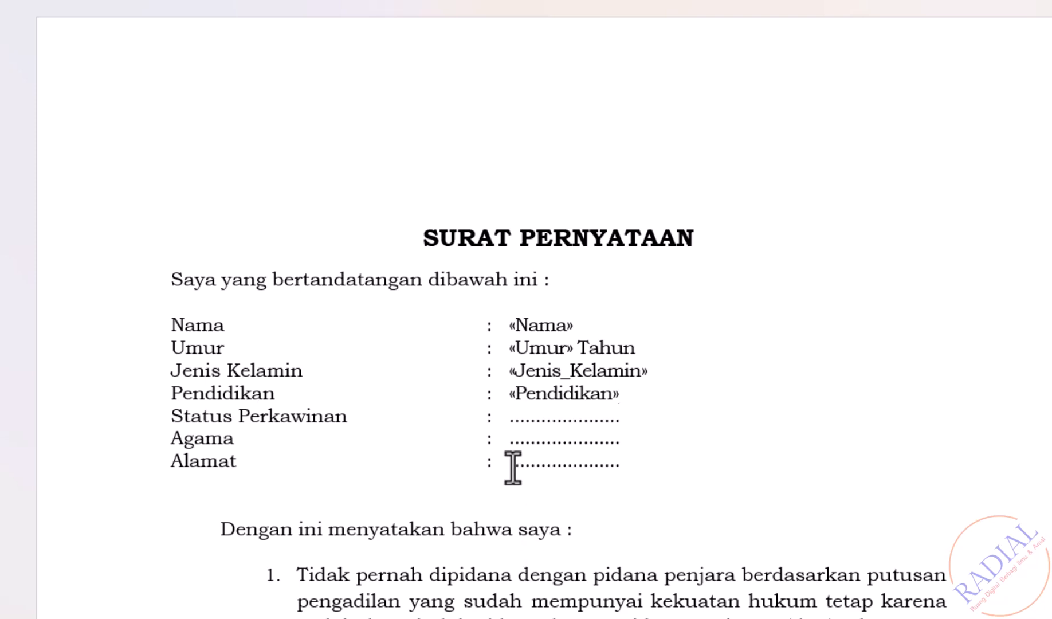
- Insert «Status_Perkawinan» and «Agama» merge fields over the dots on those two lines
drag(508, 420, 619, 422)
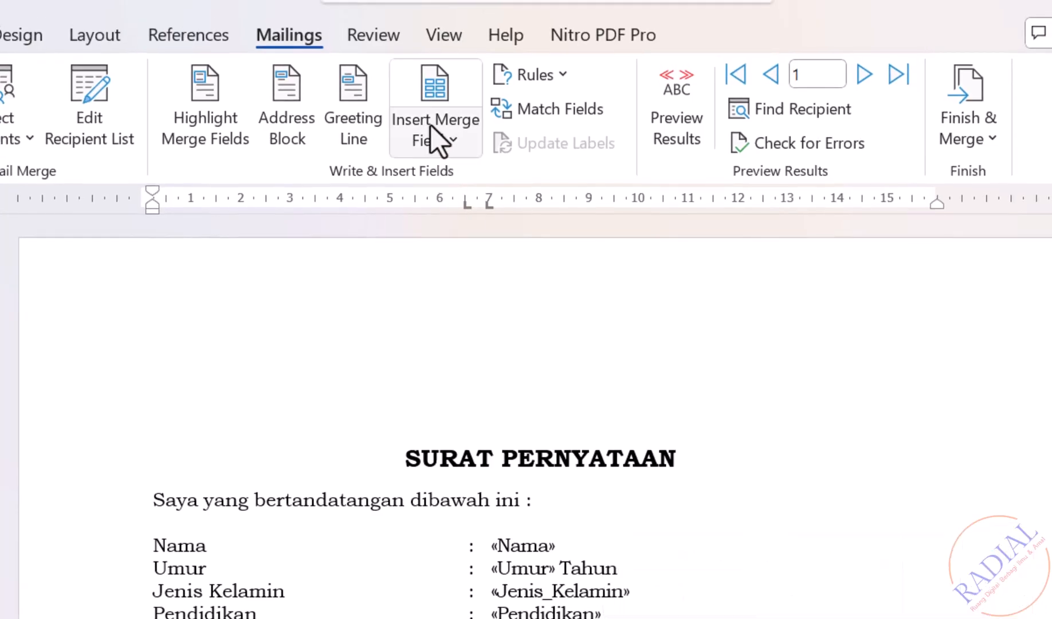
click(432, 127)
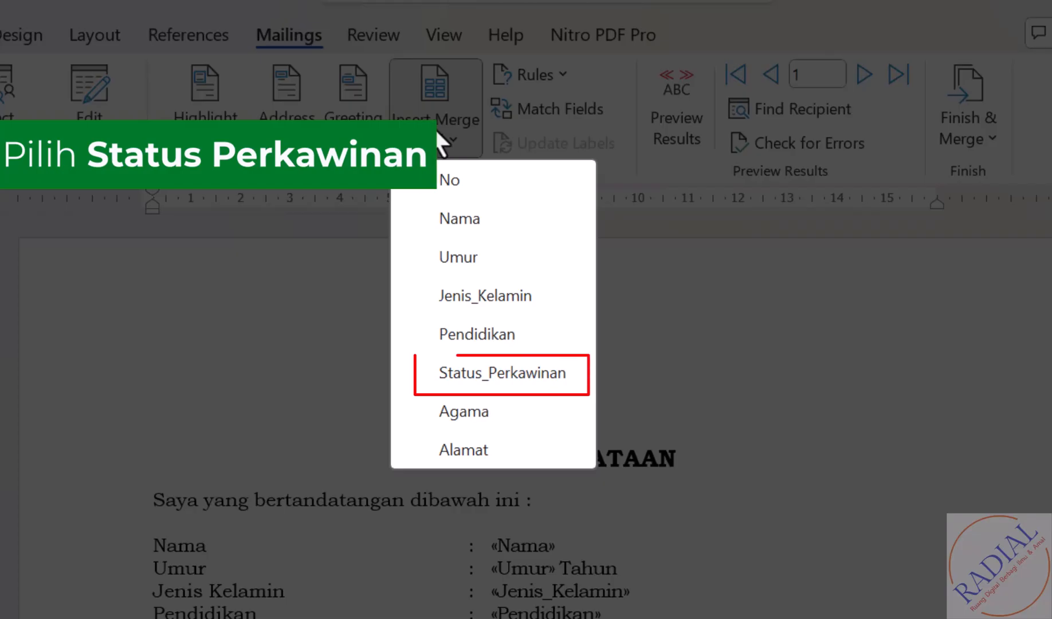
click(499, 375)
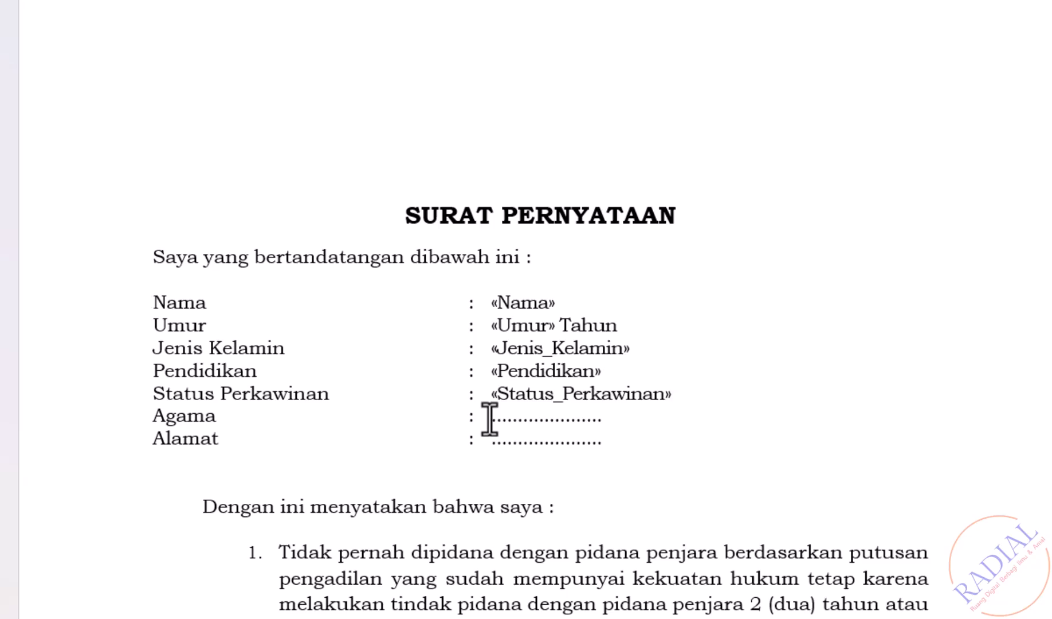
drag(490, 418, 612, 417)
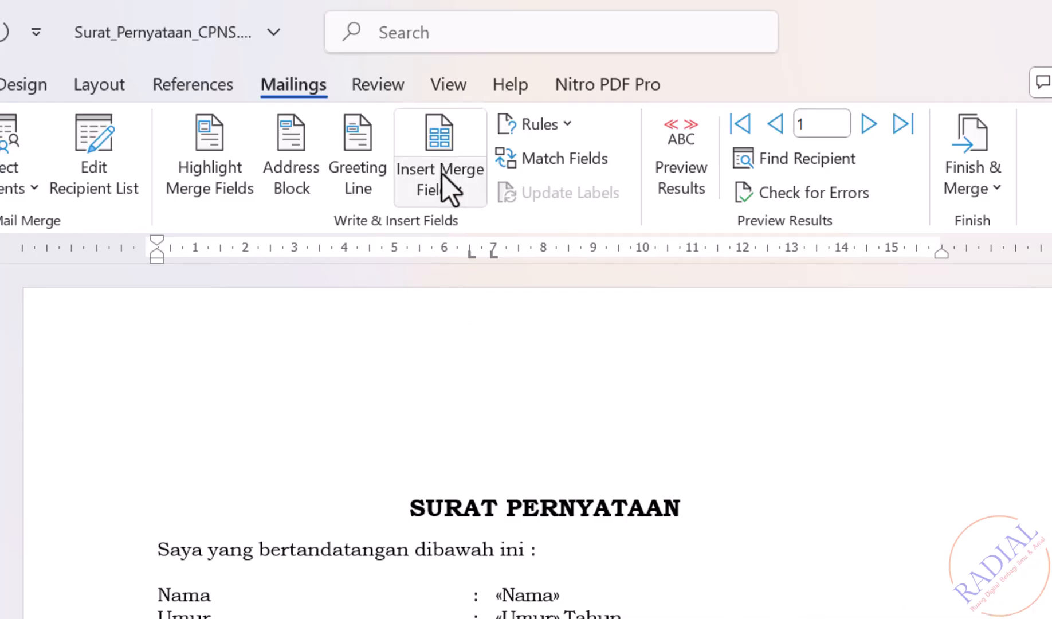
click(440, 47)
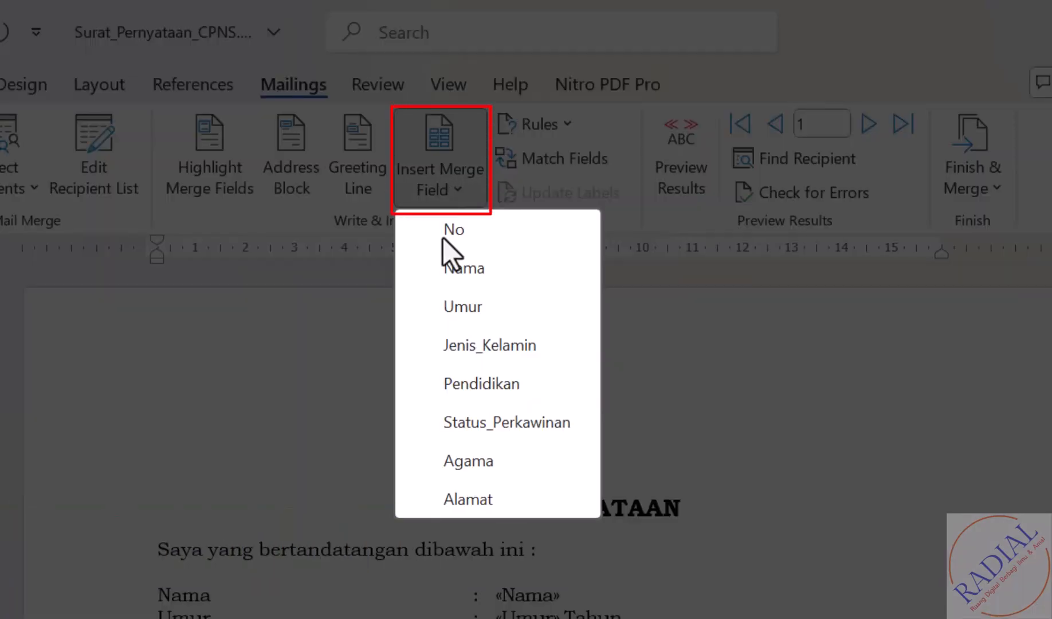
click(483, 460)
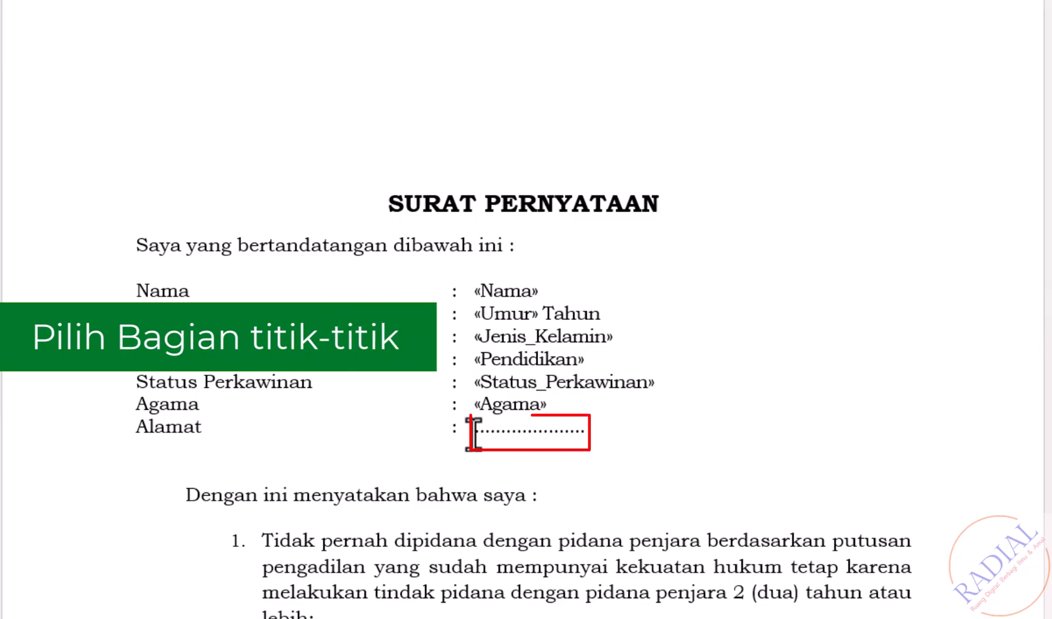
- Put the «Alamat» merge field over the dots after Alamat
drag(475, 432, 585, 431)
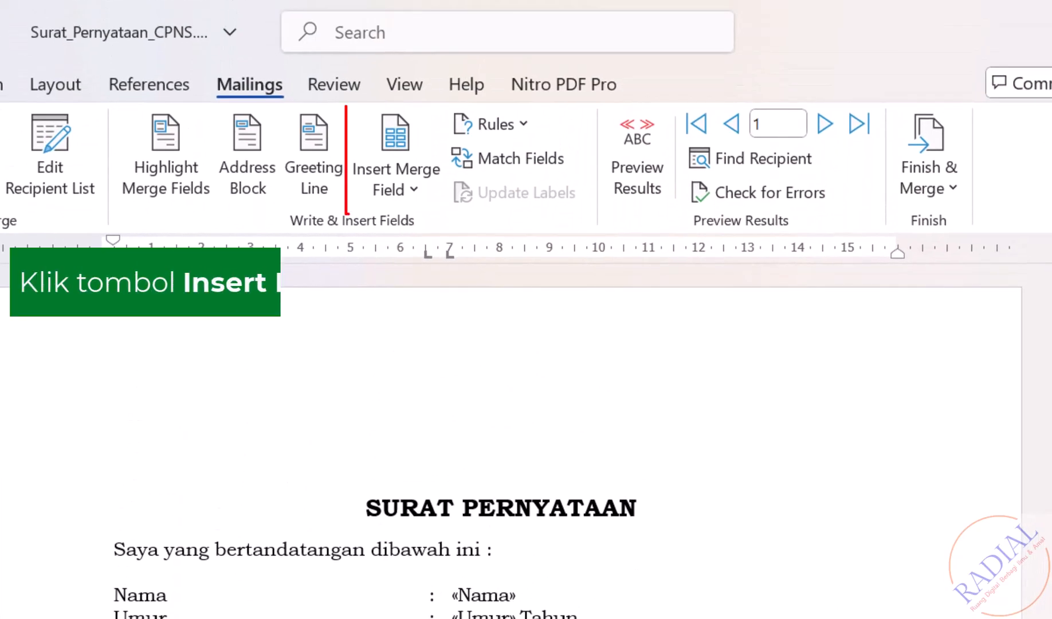
click(412, 192)
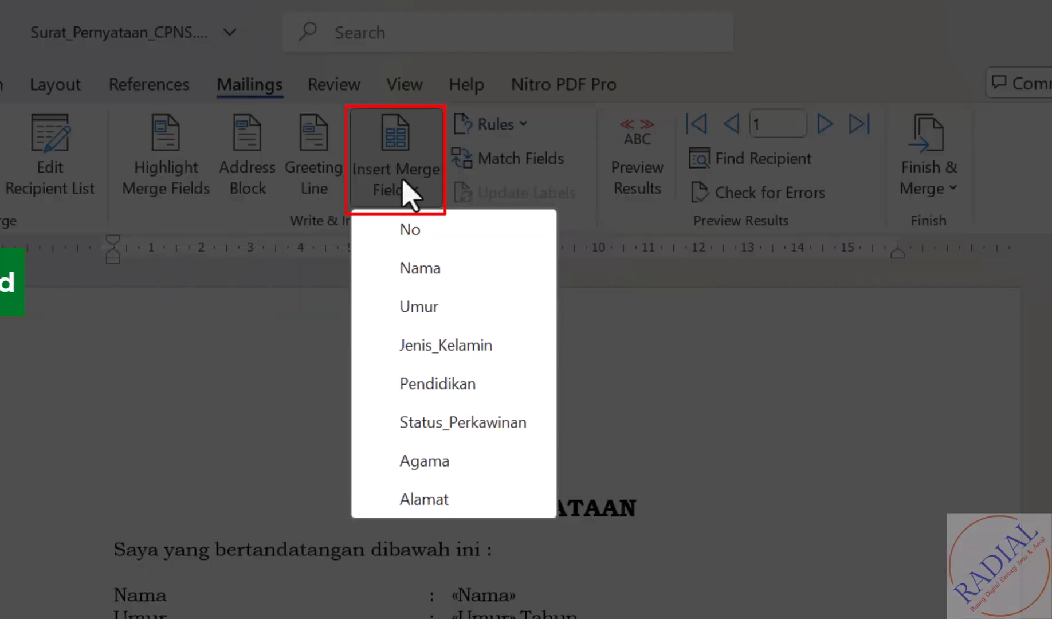
click(417, 500)
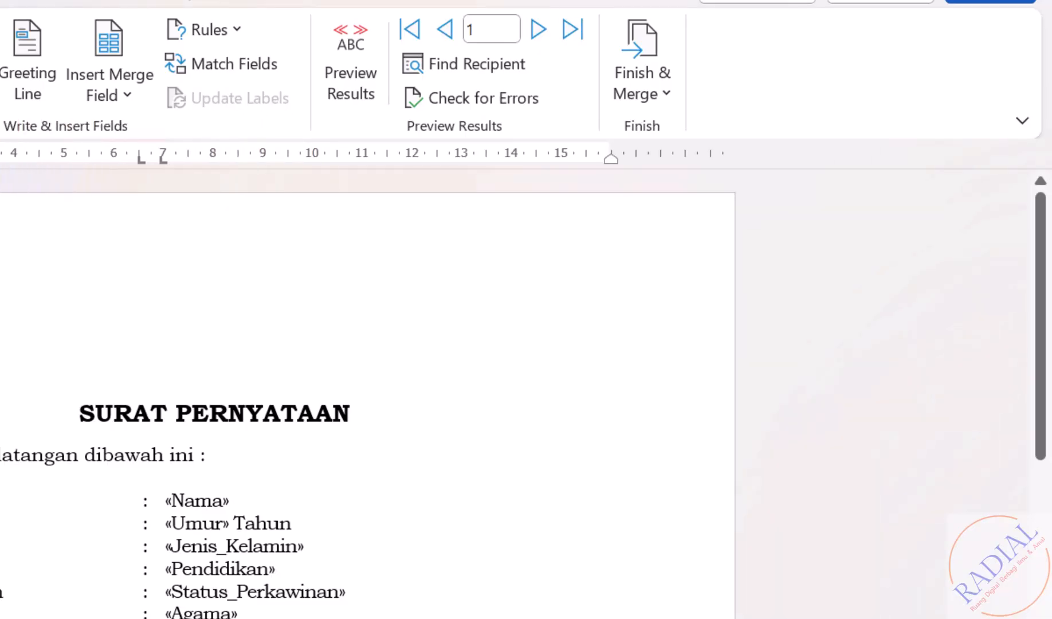
- Put a «Nama» field on the signature line, indented under 'Yang Membuat Pernyataan,'
drag(1041, 300, 1048, 496)
drag(1047, 220, 1033, 409)
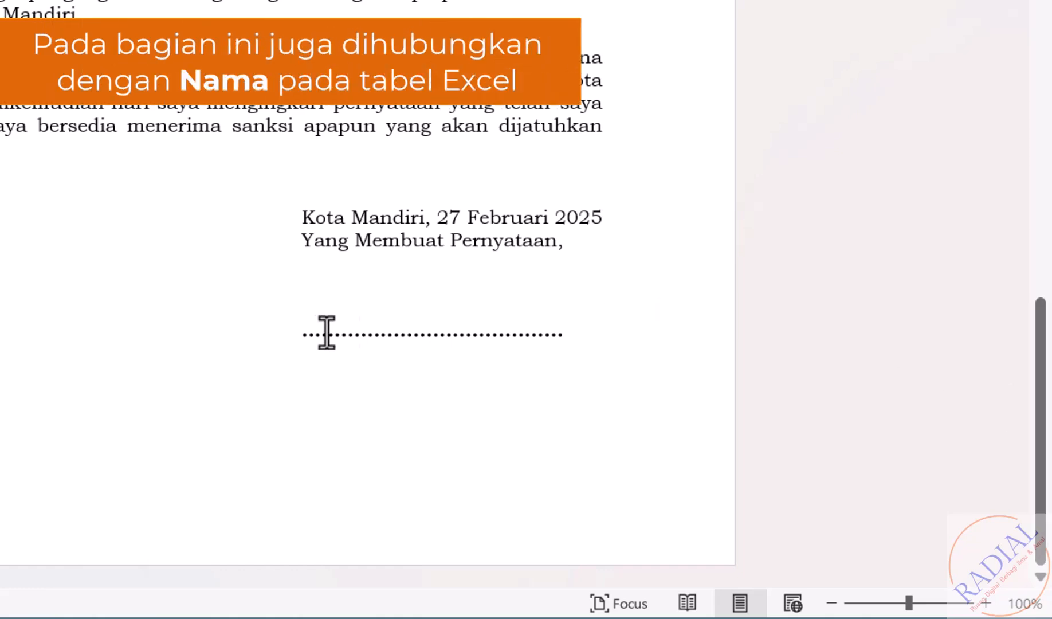
drag(299, 334, 562, 333)
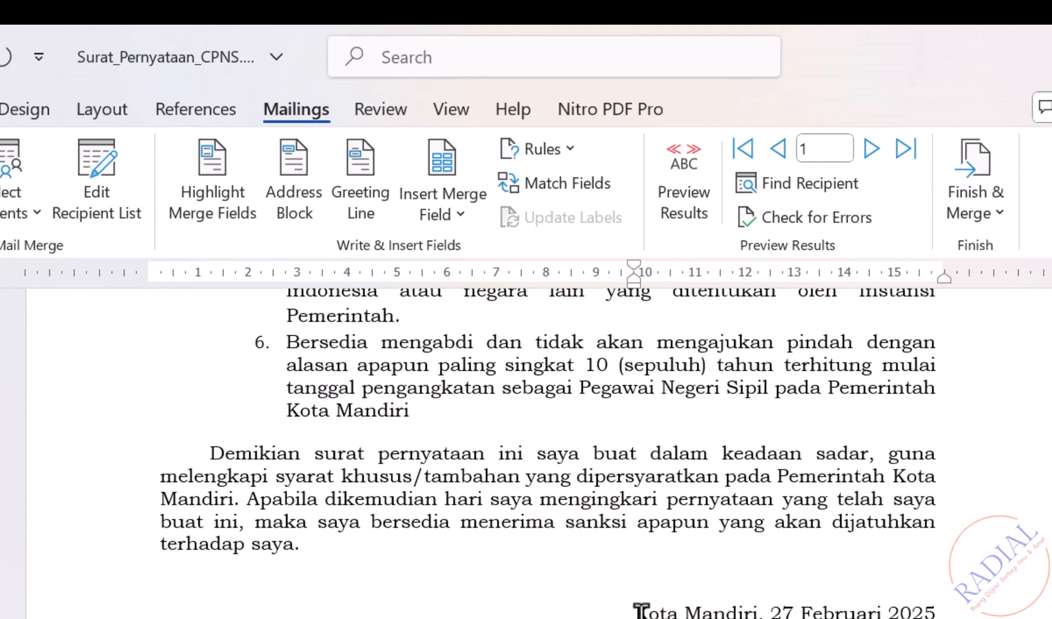
click(433, 206)
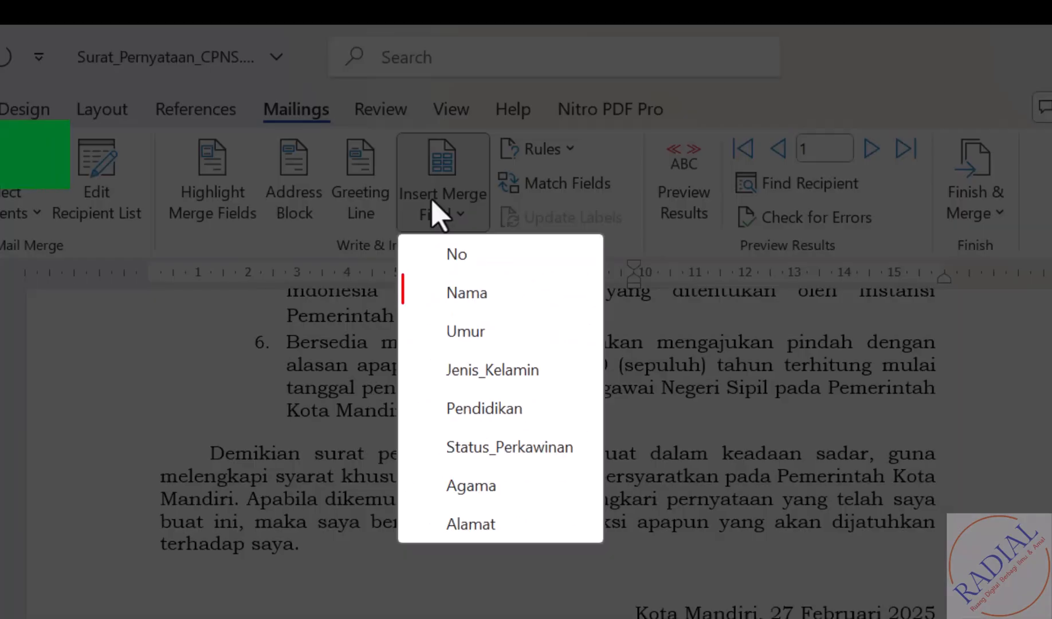
click(471, 292)
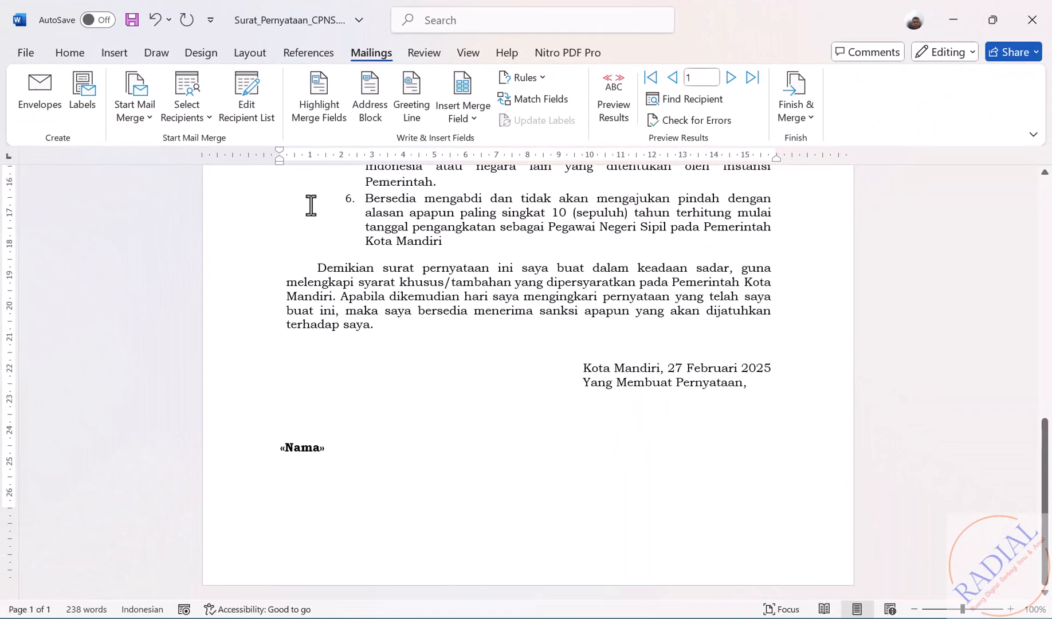
drag(279, 162, 586, 227)
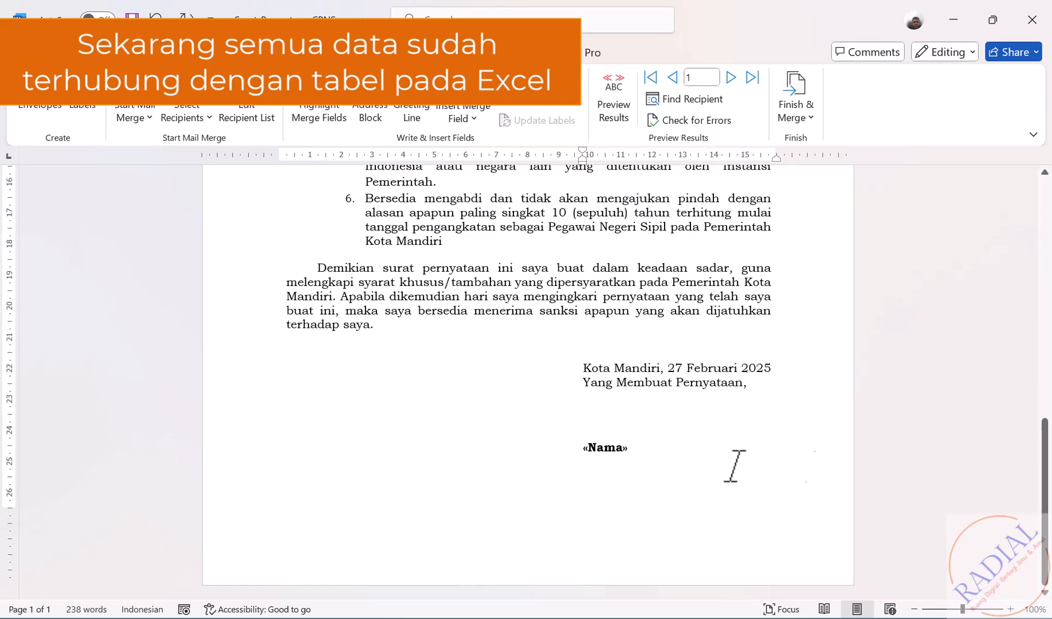
- Turn on Preview Results to show the first record's data in the letter
drag(1044, 487, 1047, 240)
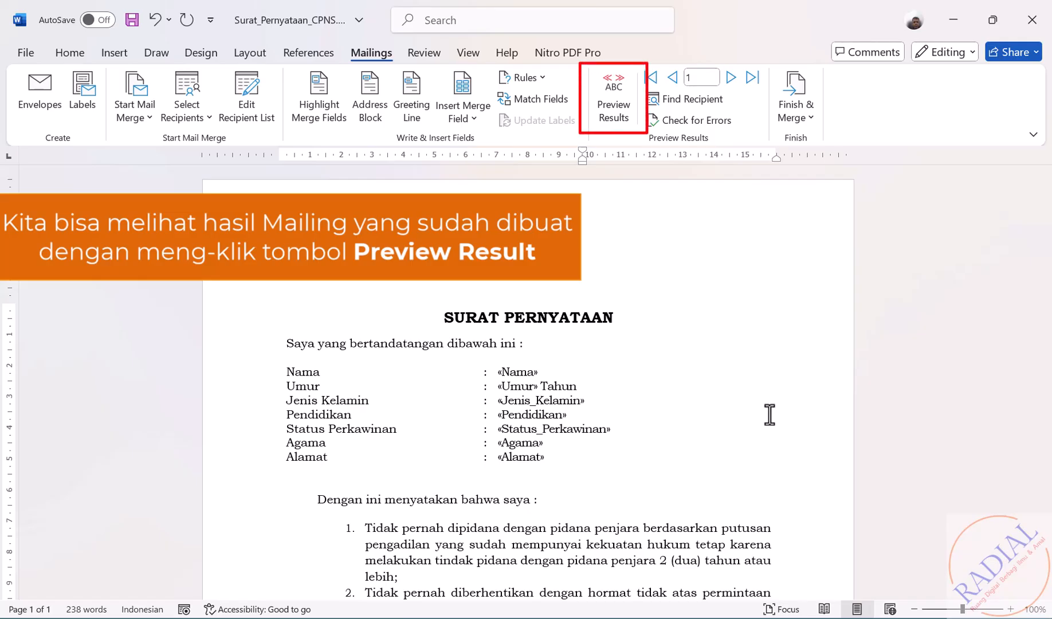
click(615, 91)
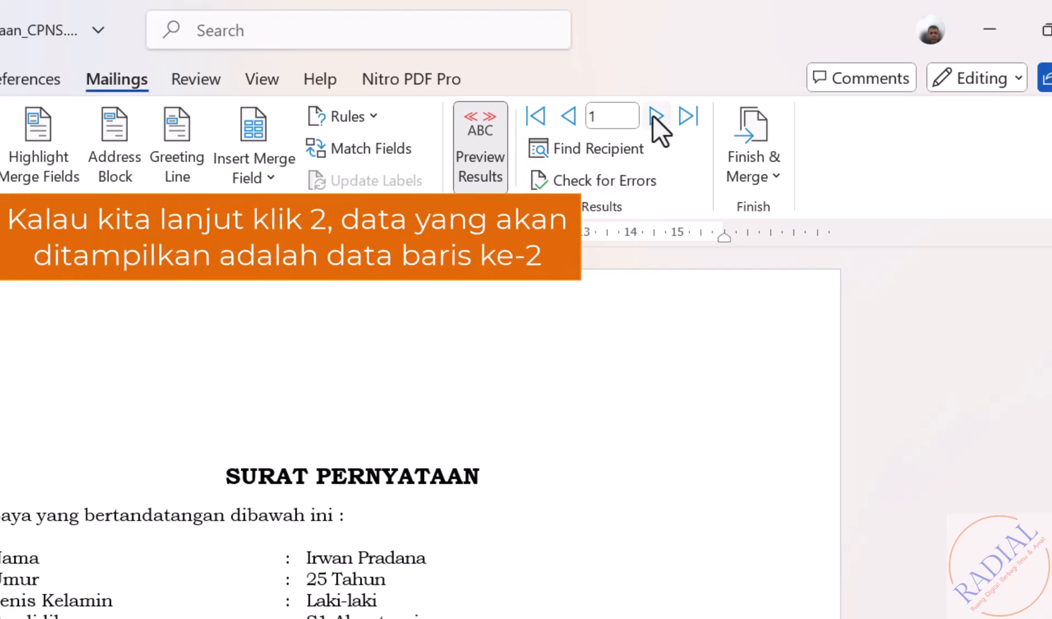
- Advance the preview to record 2 (26 Tahun, S1-Teknik Sipil)
click(655, 117)
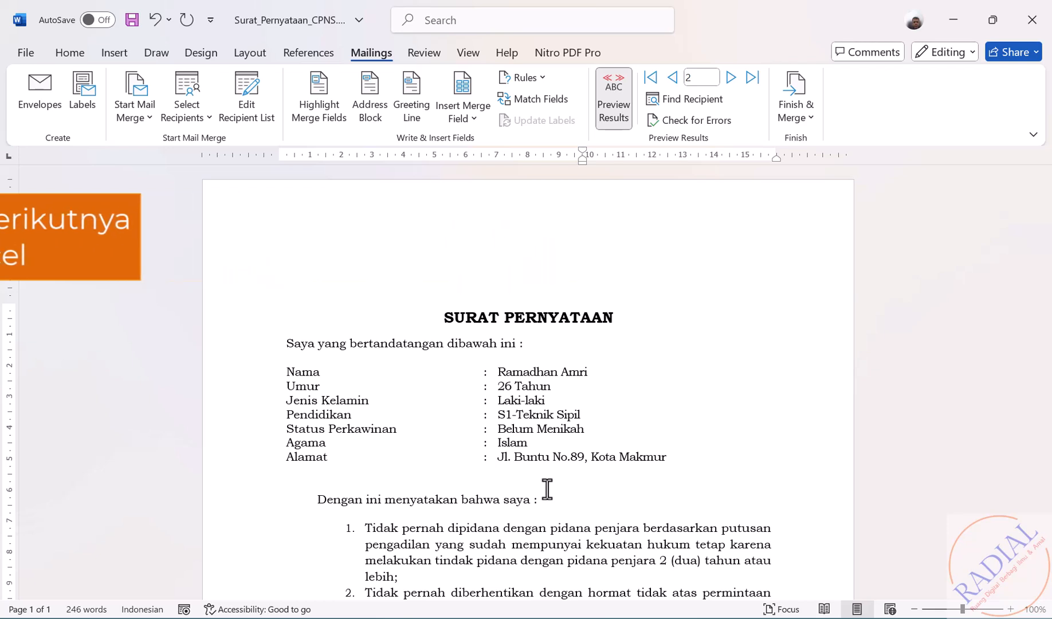
- In Excel, fill row 4 with an applicant's name, 24, Perempuan, education, Sudah Menikah, Islam, and address
mouse_move(464, 618)
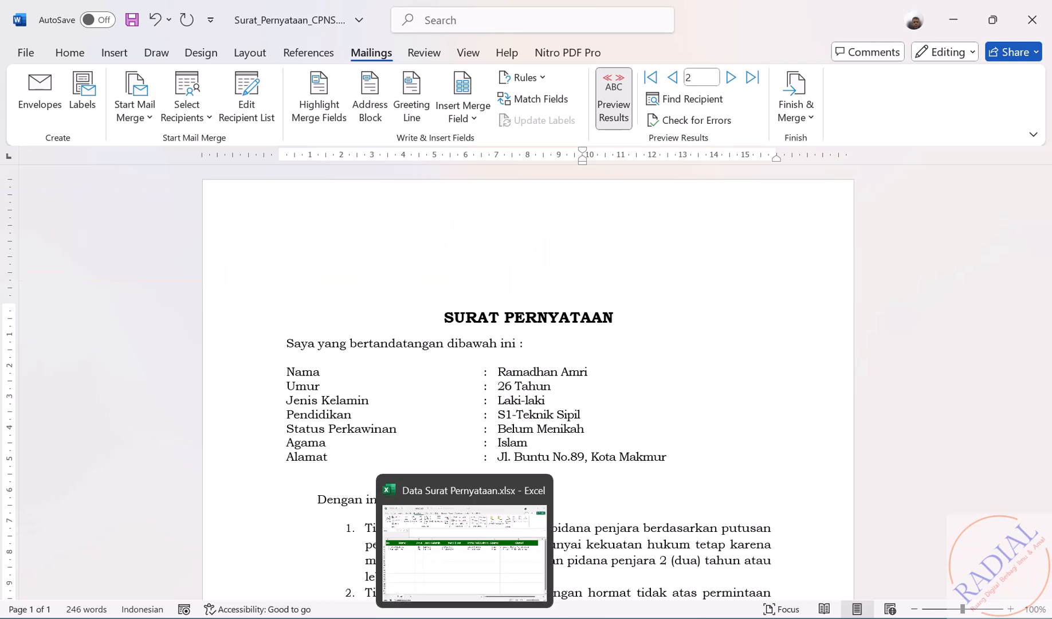
click(396, 576)
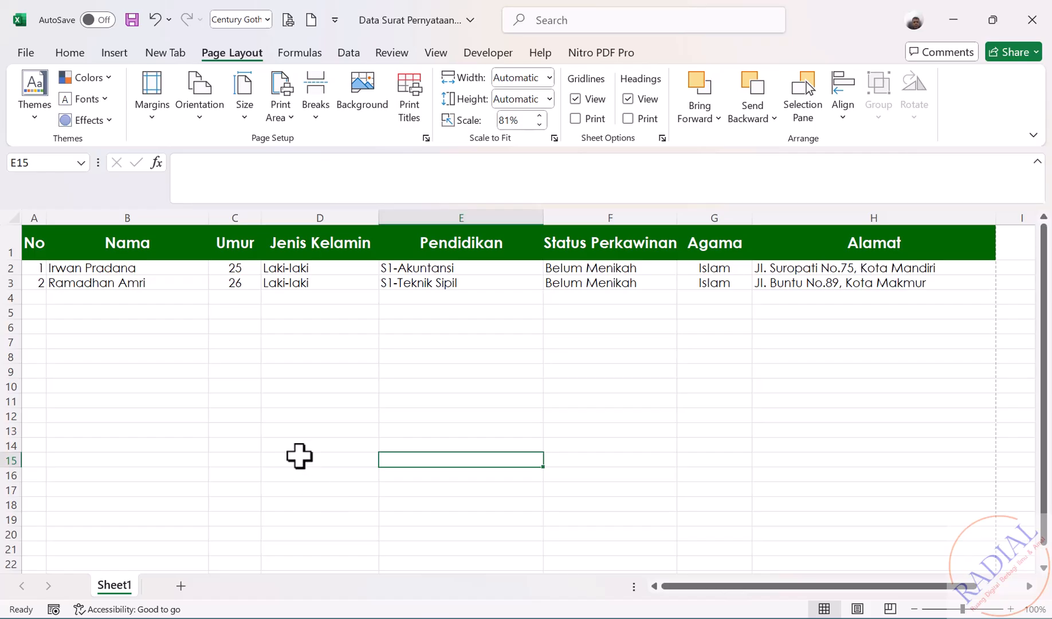
click(34, 299)
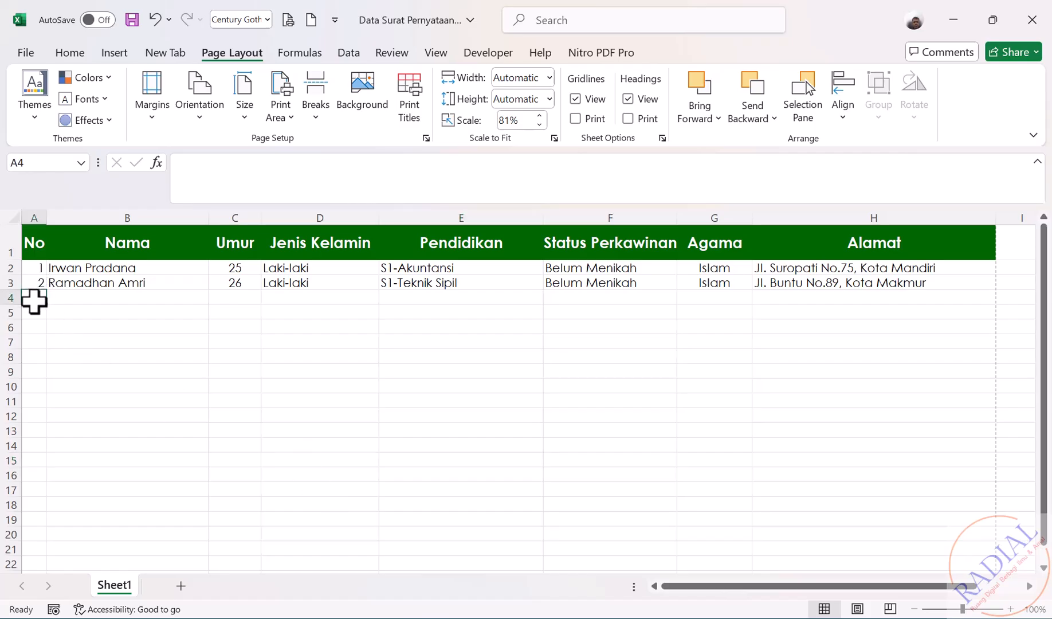
key(Tab)
text(Febriana)
key(Tab)
text(24)
key(Tab)
text(Perem)
key(Tab)
text(S)
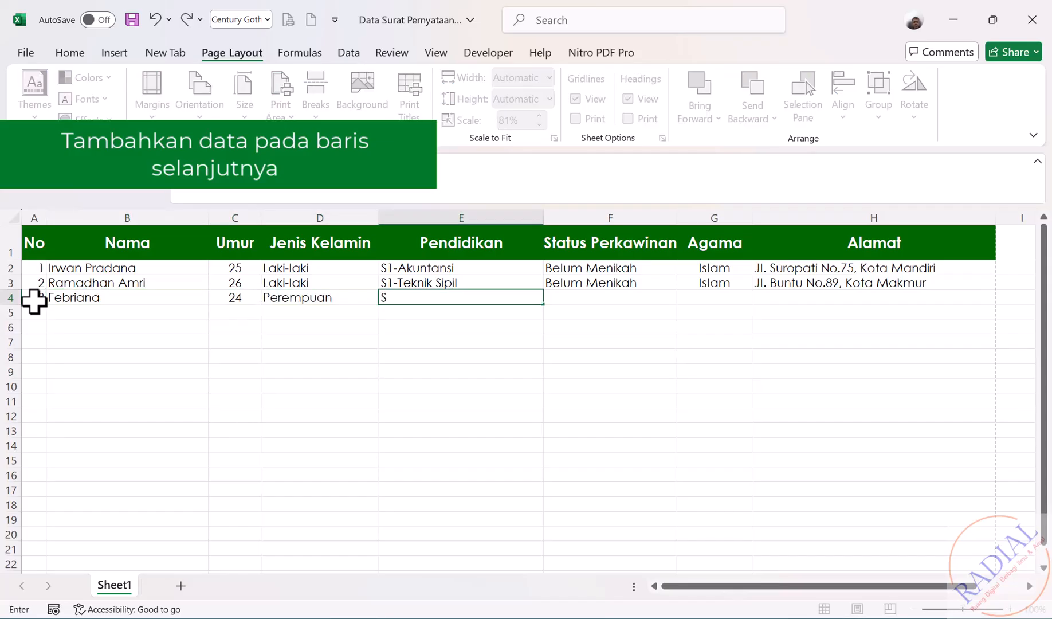
key(Tab)
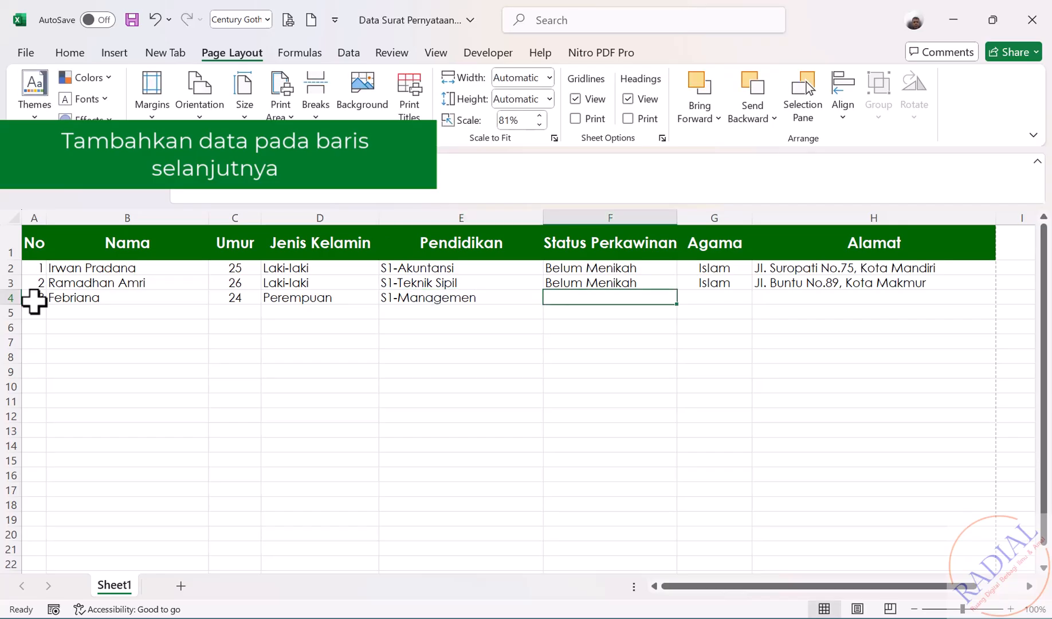
text(Sudah Menikah)
key(Tab)
text(Islam)
key(Tab)
text(J)
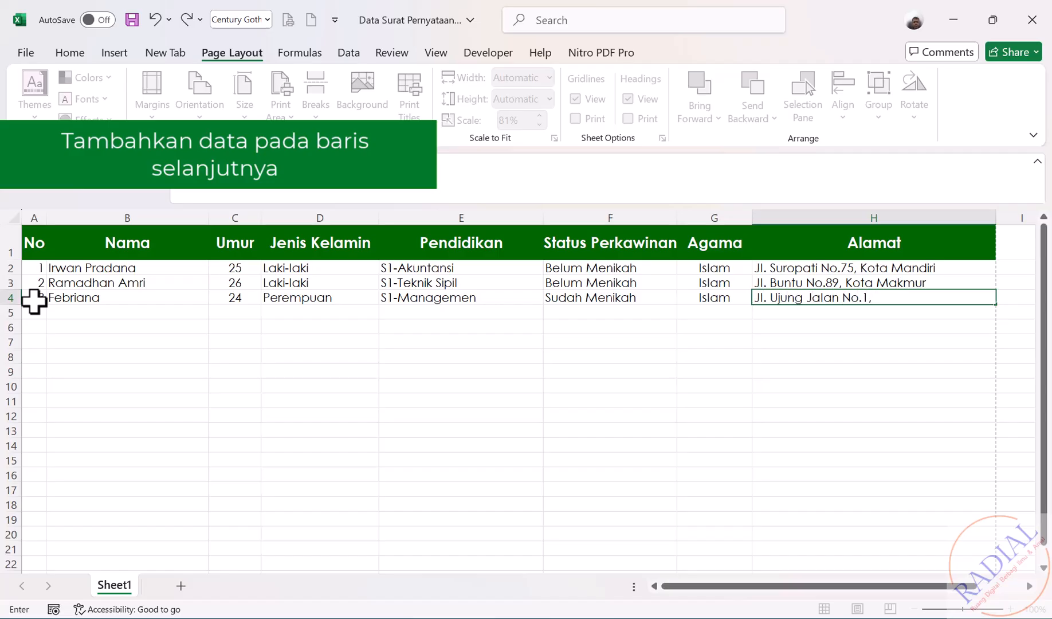
key(Return)
- Enter record No 4 in row 5: applicant's name, 27, Perempuan, S1-Farmasi, Belum Menikah, Islam, and address
click(36, 314)
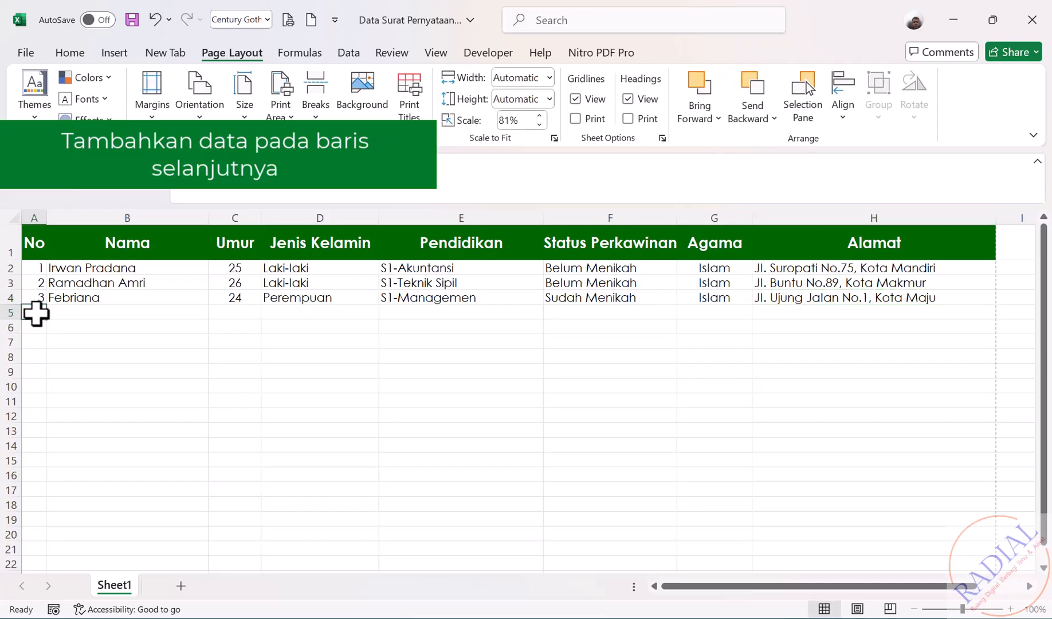
key(Tab)
text(Arian)
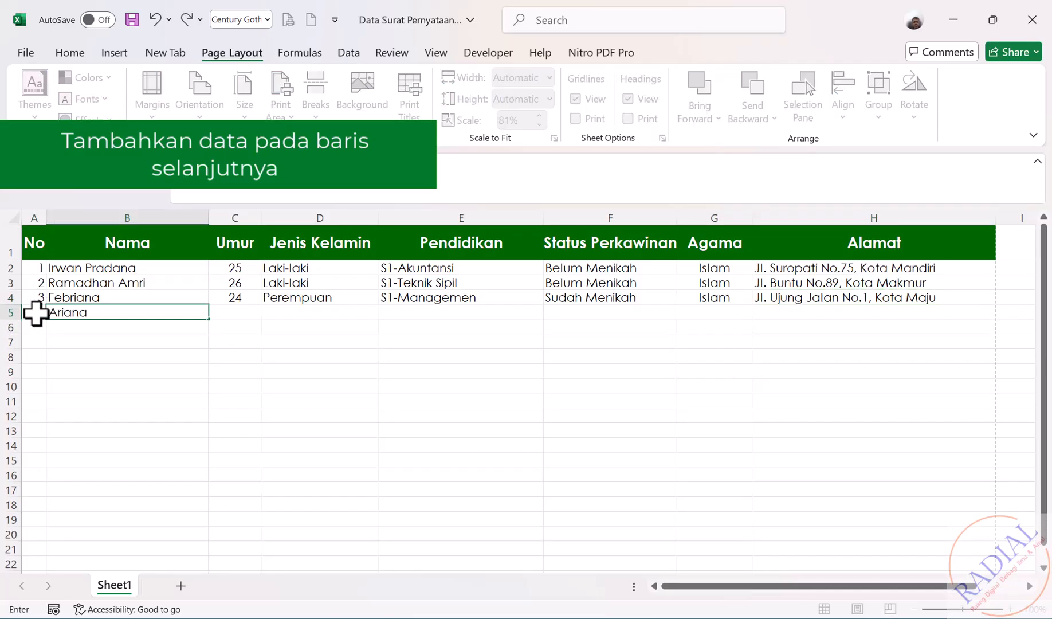
text(a Wahyuni)
key(Tab)
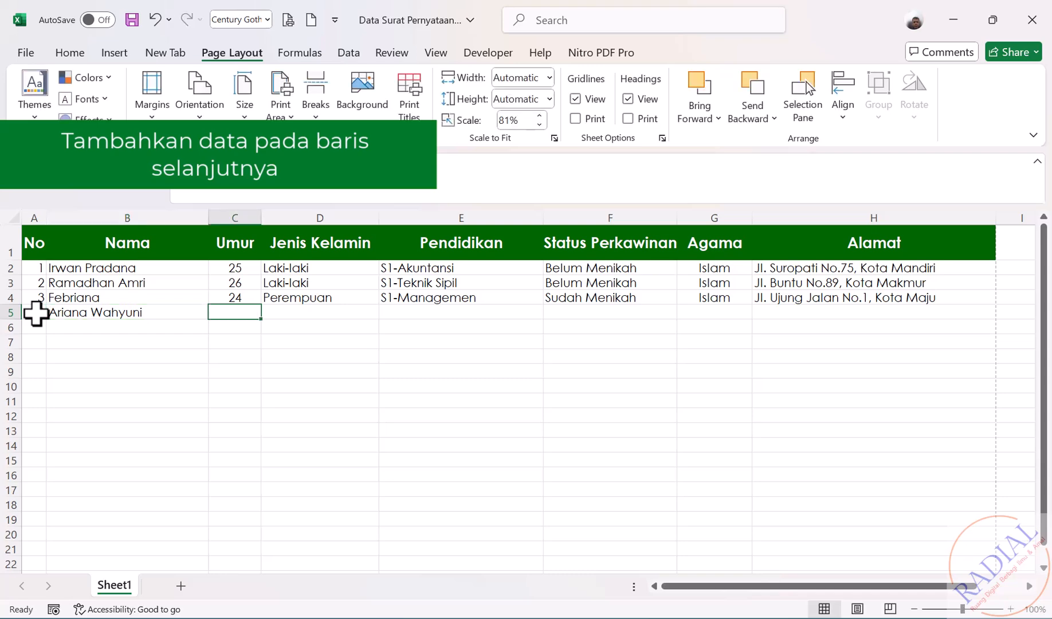
text(27)
key(Tab)
text(Perempuan)
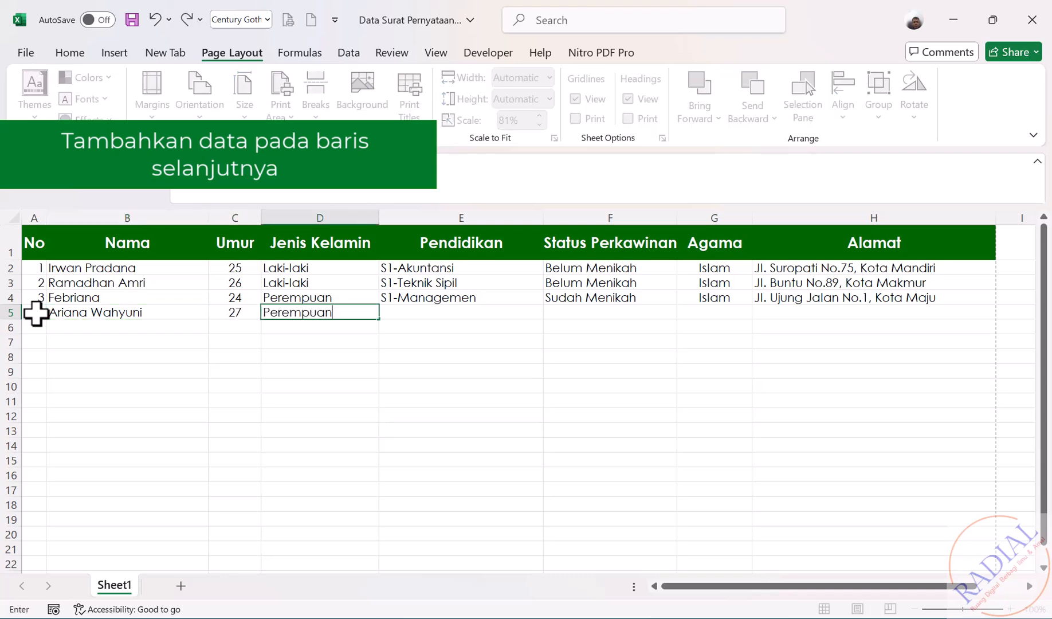
key(Tab)
text(S1-Farmasi)
key(Tab)
text(Belum Menikah)
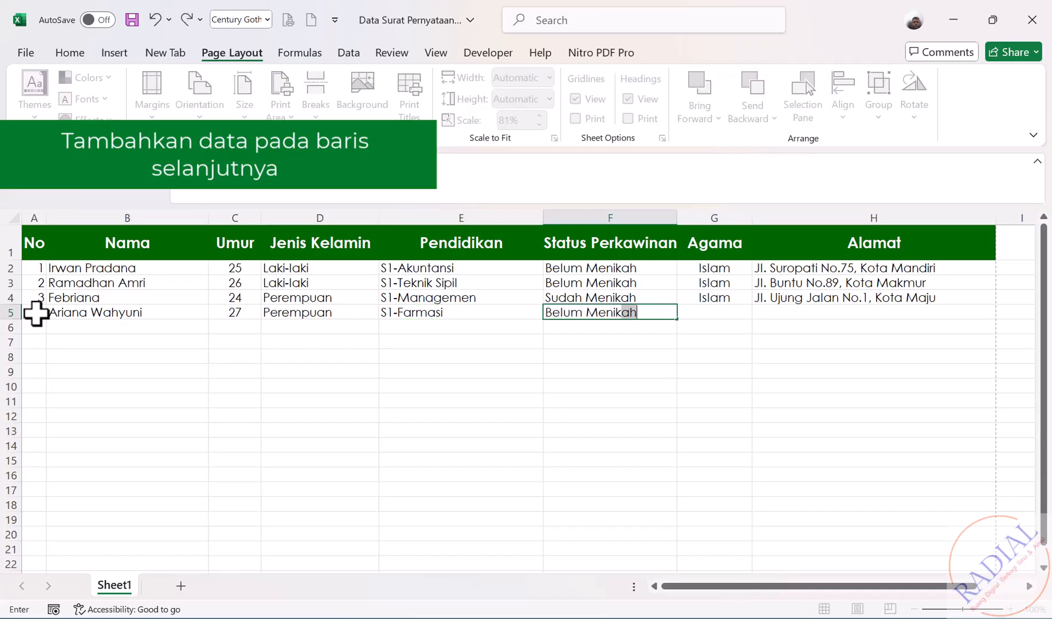
key(Tab)
text(Islam)
key(Tab)
text(Jl.)
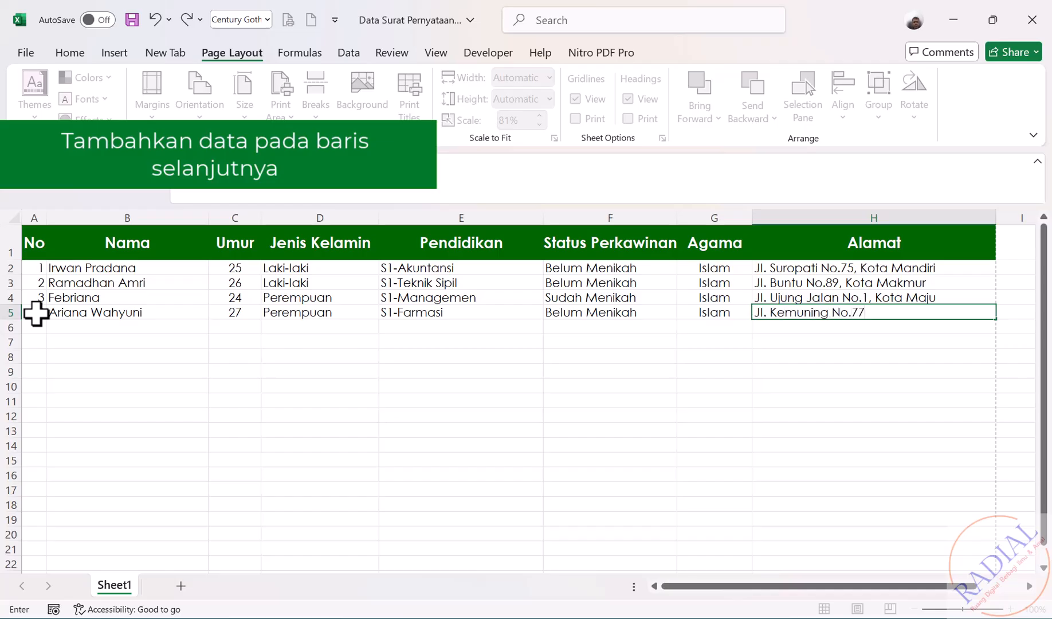
text(Kemuning No.77, Utan Kayu)
key(Return)
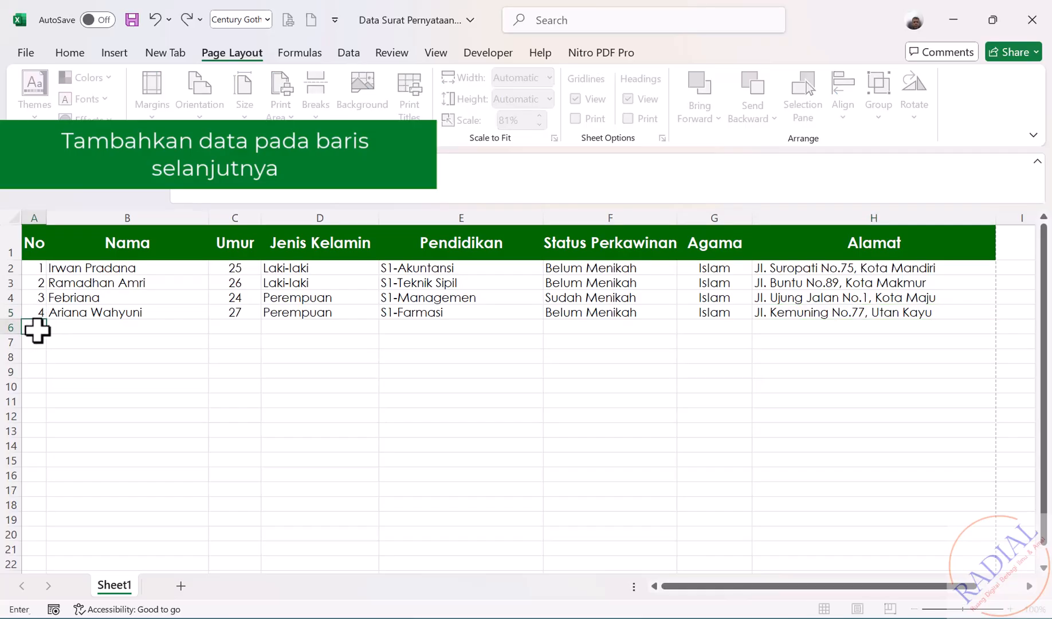
- Enter record No 5: applicant's name, 23, Perempuan, S1-Teknik Kimia, Sudah Menikah, Katolik, and address
text(Frasisca)
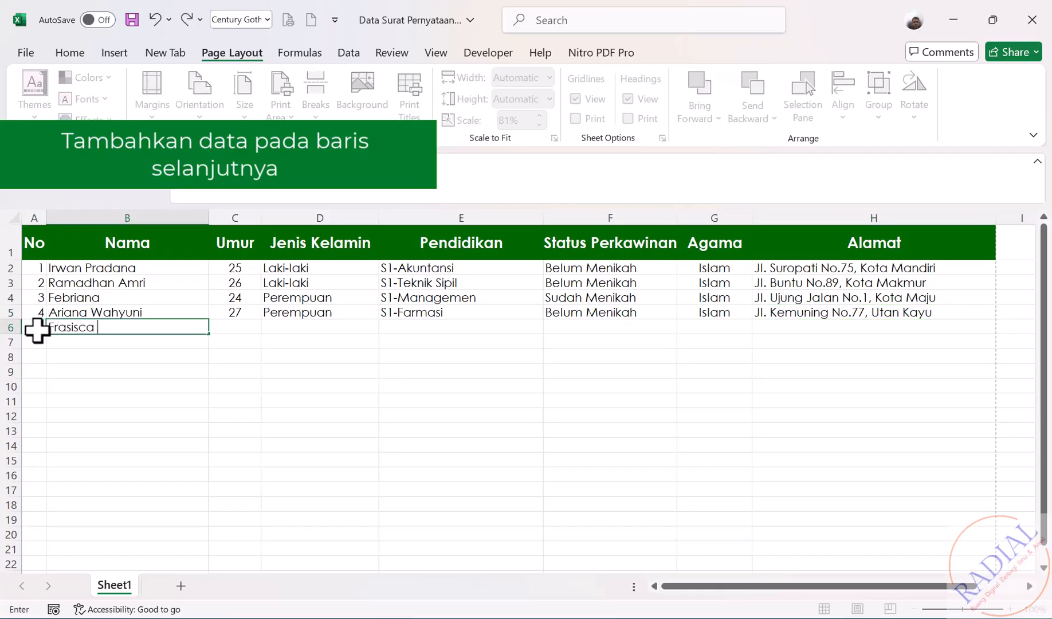
text(23)
key(Tab)
text(Perempuan)
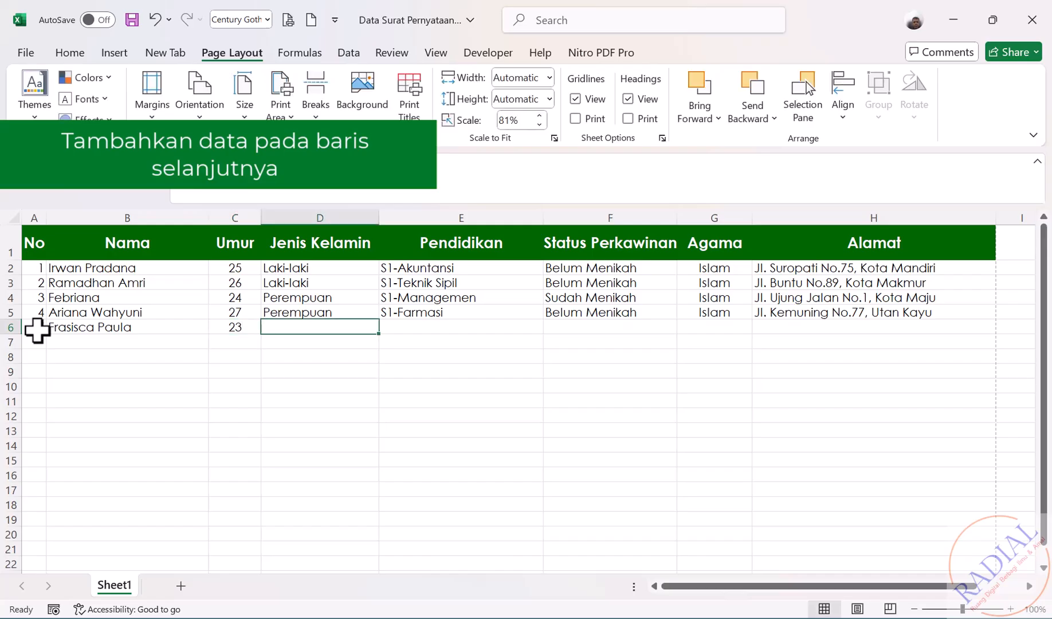
key(Tab)
text(S)
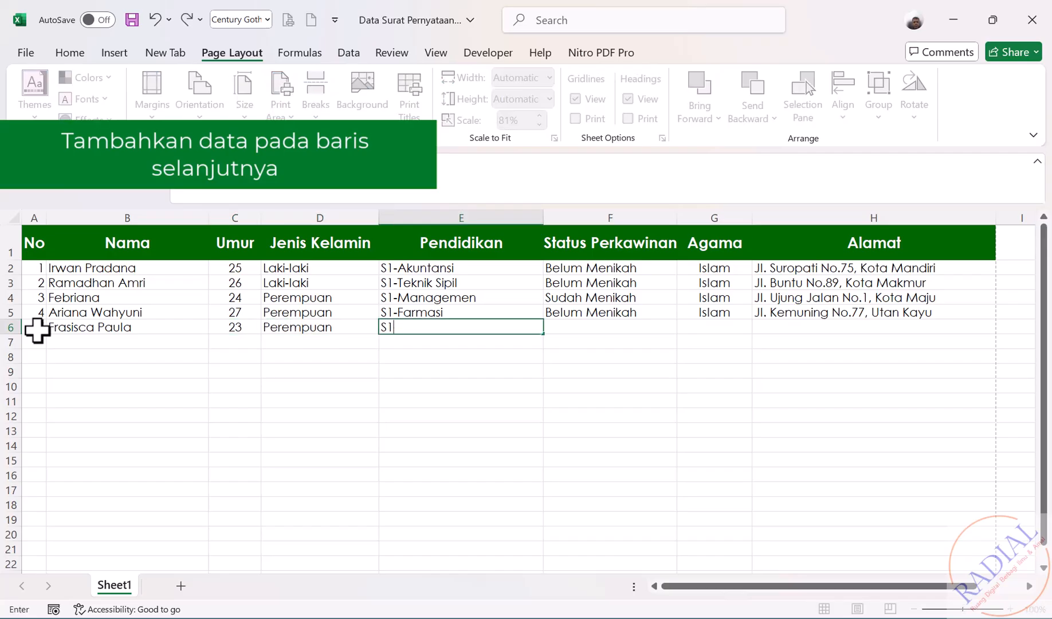
text(1-Teknik Kimia)
key(Tab)
text(Sudah Menikah)
key(Tab)
text(Katolik)
key(Tab)
text(Jl.)
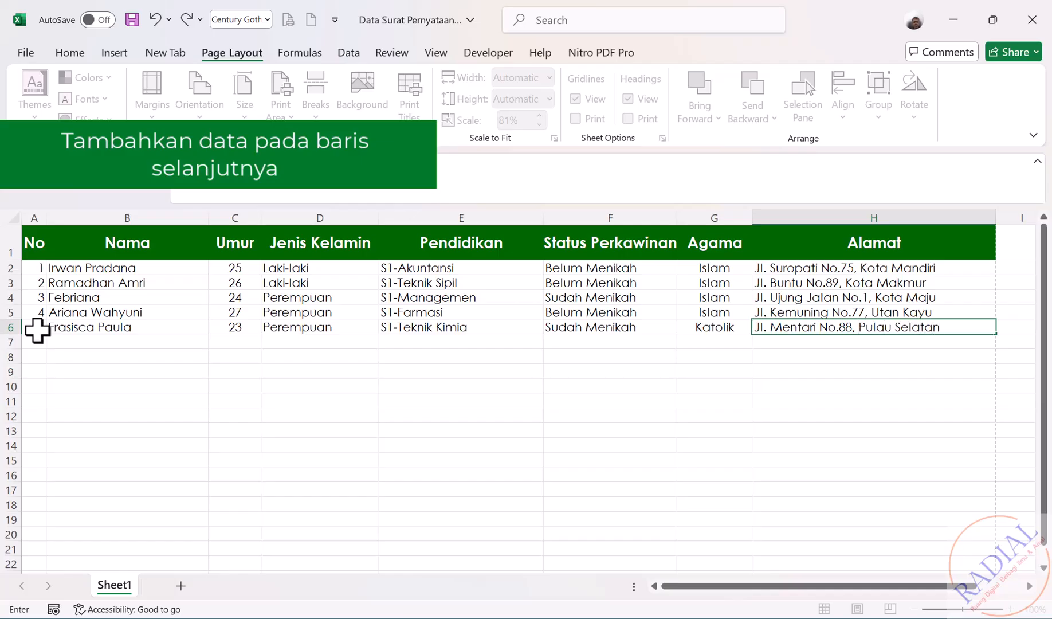
key(Return)
- Enter record No 6: applicant's name, 26, Perempuan, S1-Kesehatan Masyarakat, Sudah Menikah, Islam, and address
text(Ayuningtyas)
key(Tab)
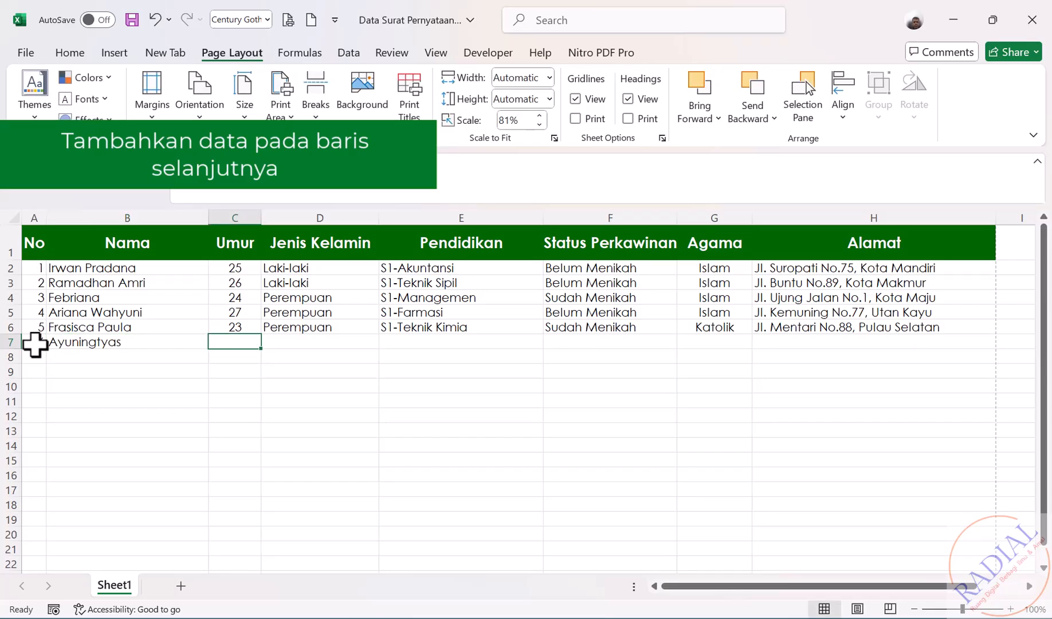
text(26)
key(Tab)
text(Perempuan)
key(Tab)
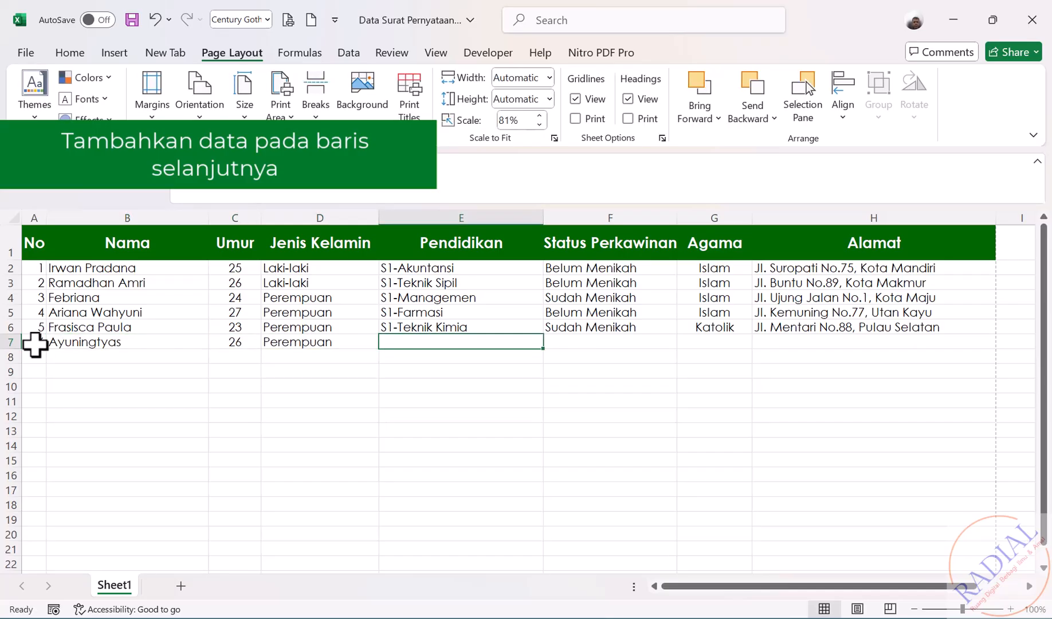
text(S1-Kesehatan Mas)
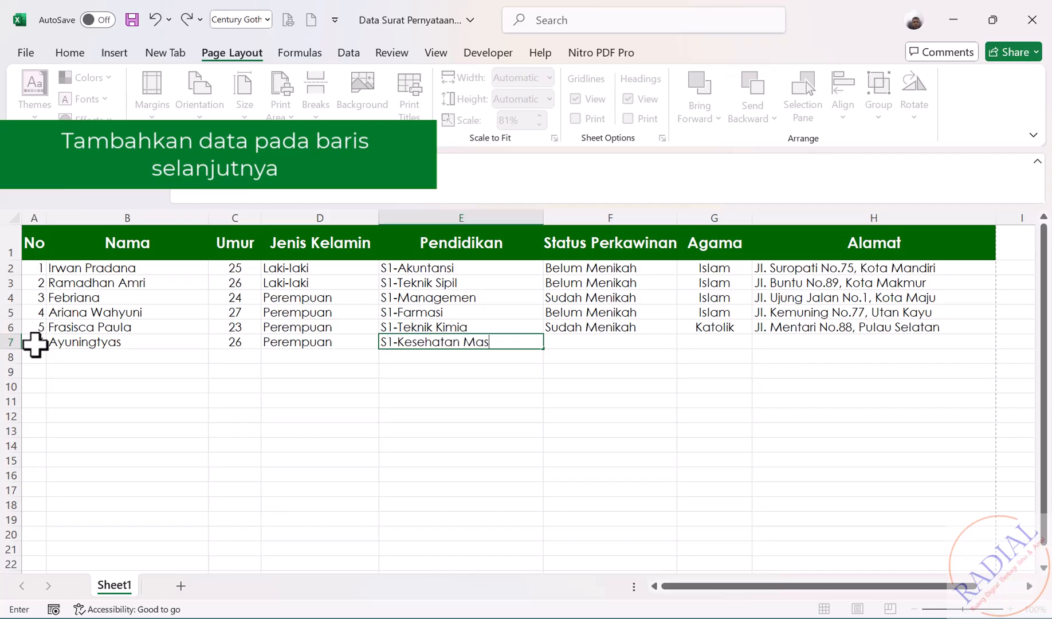
text(yarakat)
key(Tab)
text(Sudah Menikah)
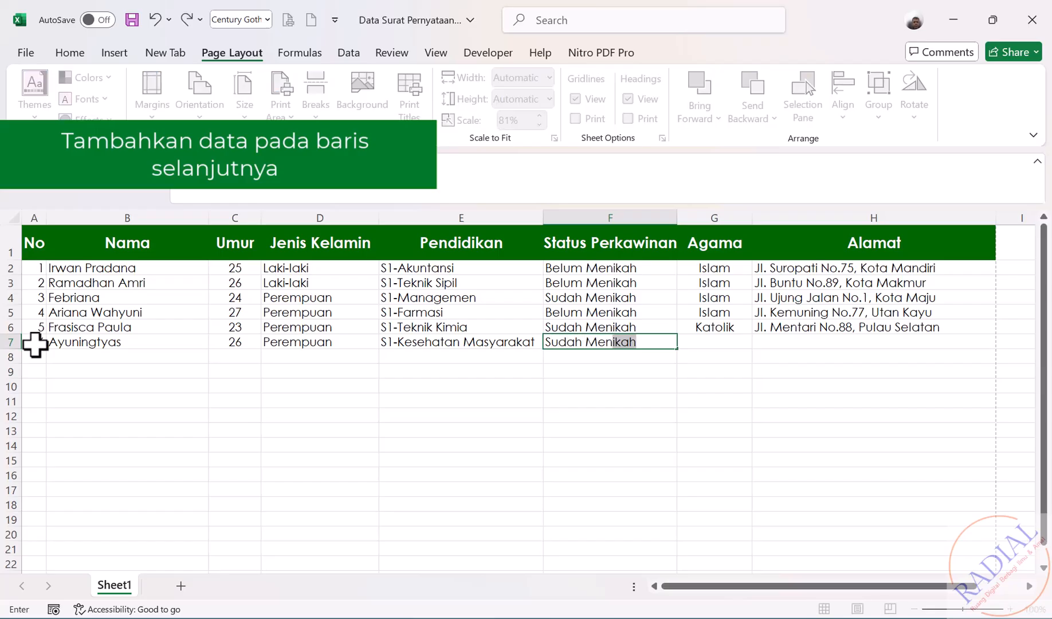
key(Tab)
text(Islam)
key(Tab)
text(J)
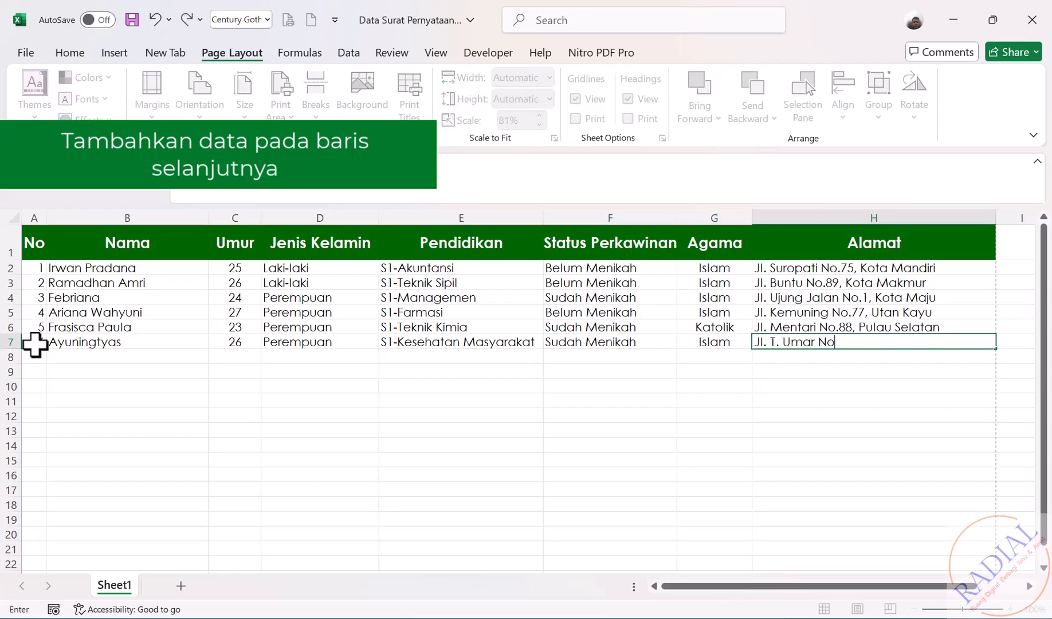
text(l. T. Umar No.21 Bandar Baru)
key(Return)
key(Return)
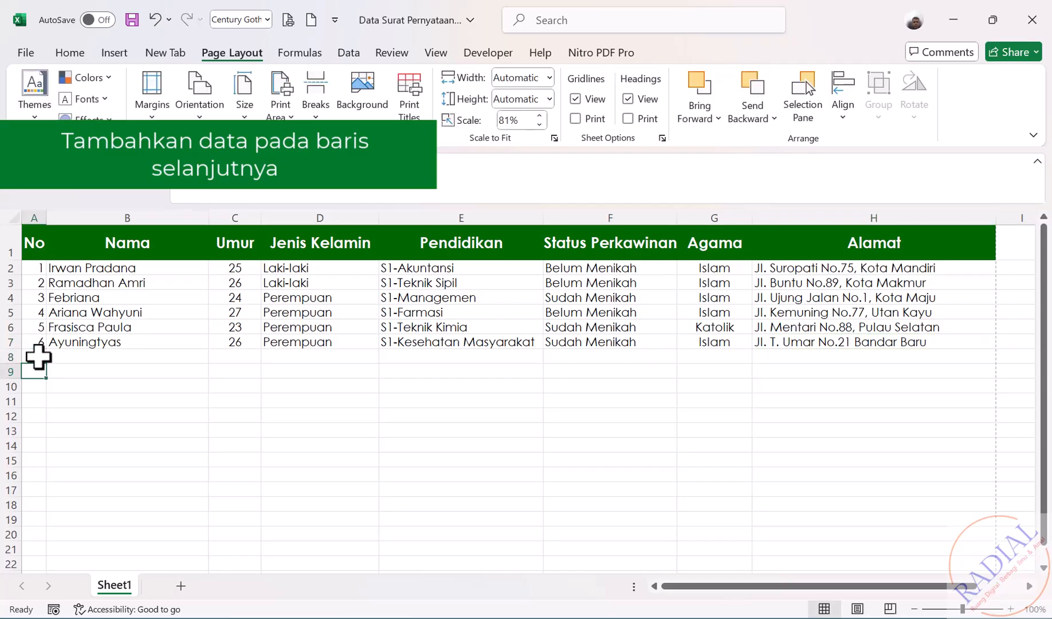
key(Up)
key(Right)
- Enter the seventh applicant's name, age 28, Laki-laki and S2-Perikanan into row 8
text(Wahy)
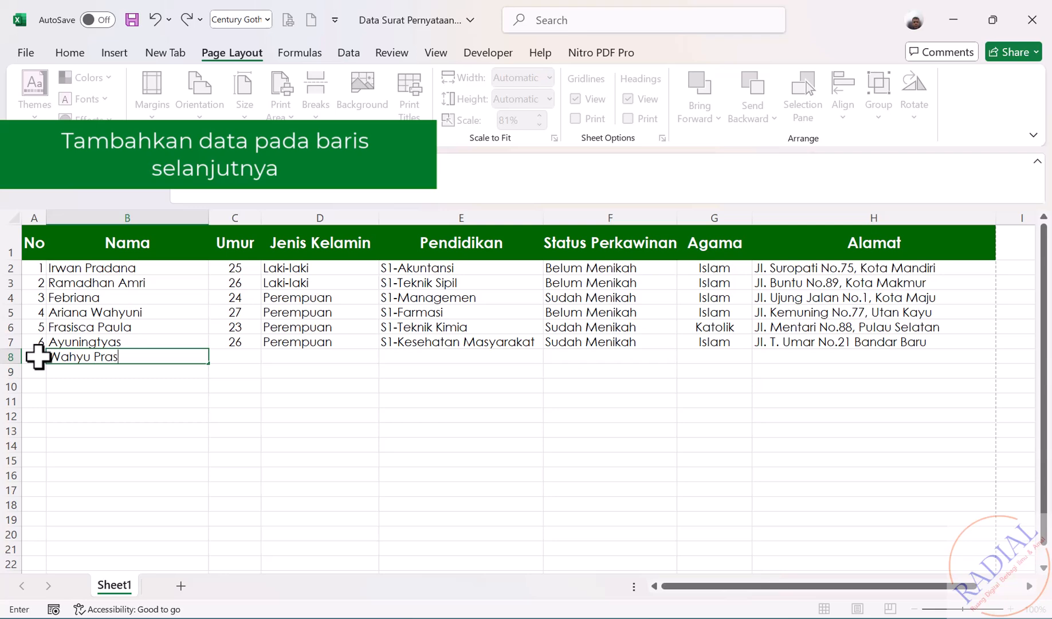
text(u Prasetia)
key(Tab)
text(28)
key(Tab)
text(Laki)
key(Tab)
text(S)
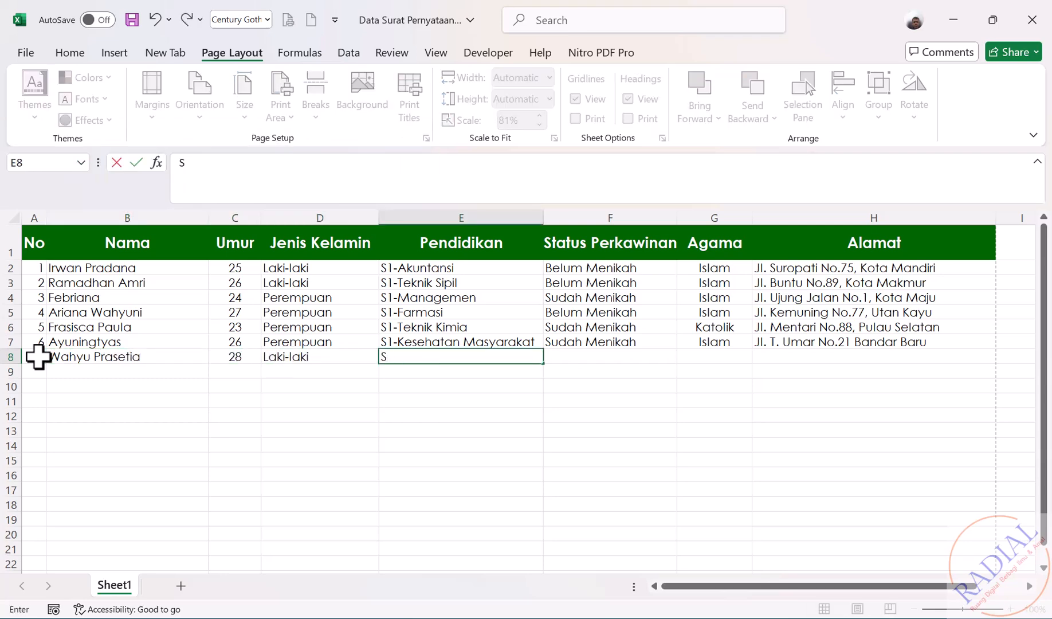
text(2-Perikanan)
key(Tab)
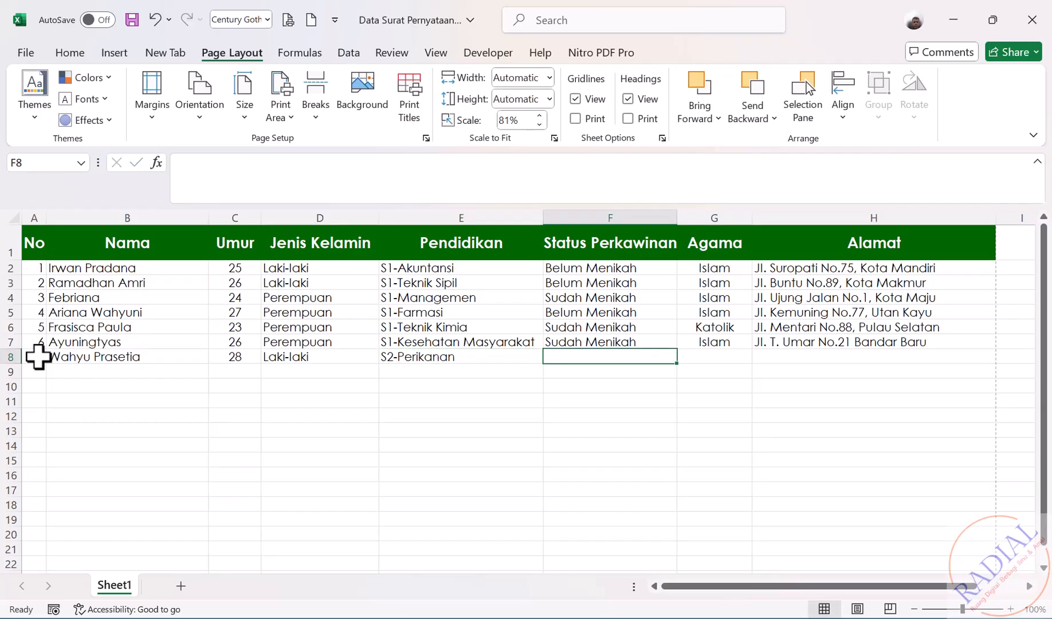
- Complete row 8 with Belum Menikah, Islam and the applicant's address
text(Beum)
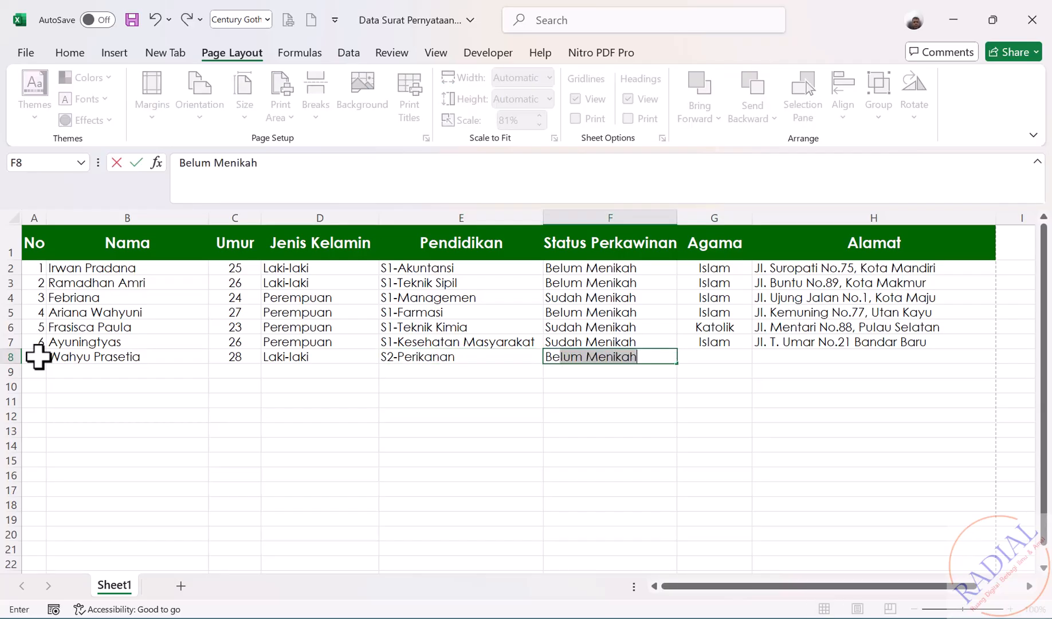
key(BackSpace)
key(BackSpace)
text(lum Meni)
key(Tab)
text(Islam)
key(Tab)
text(Jl. Kast)
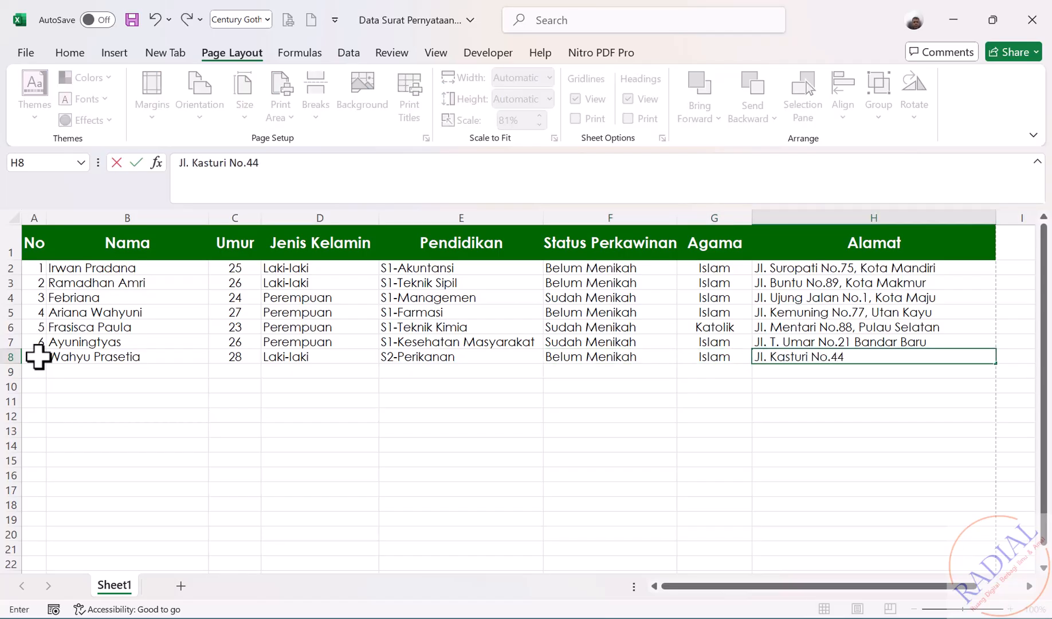
text(uri No.44 Sungai Mas)
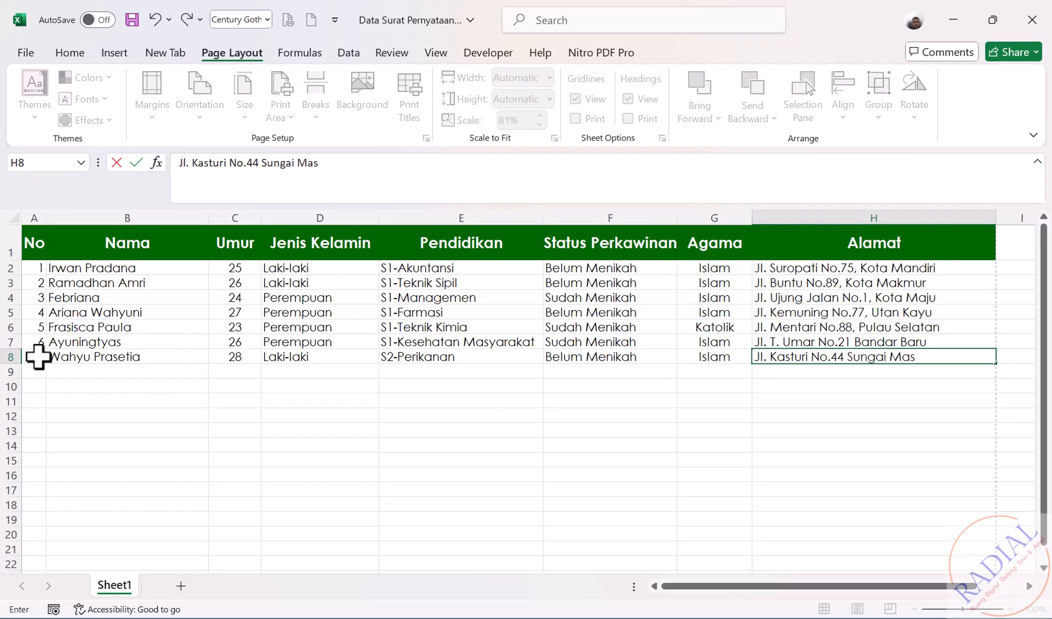
key(Return)
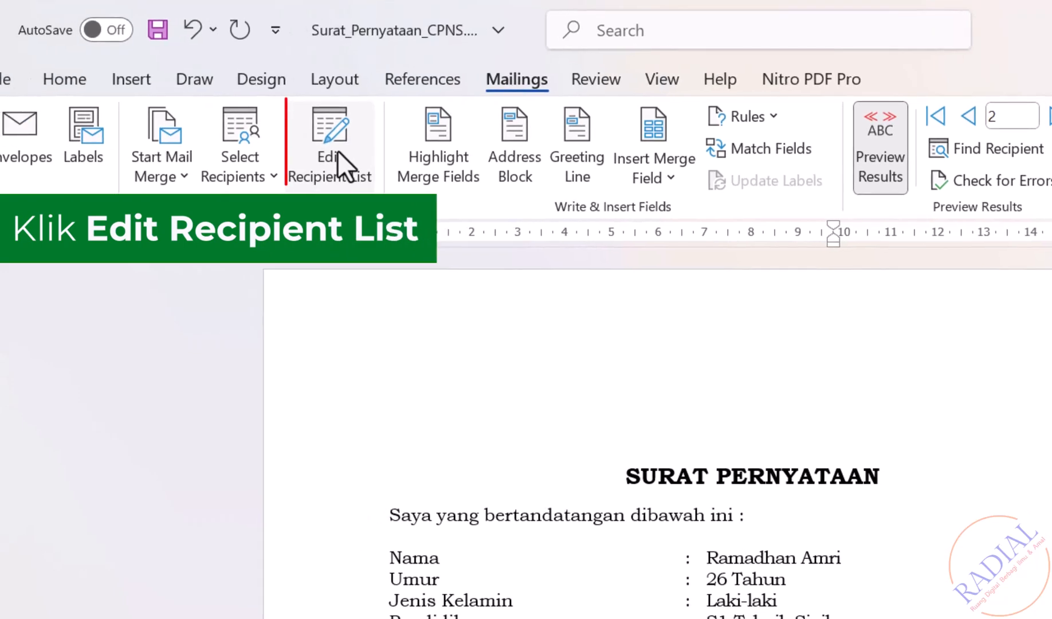
- Reopen the mail merge recipient list and confirm it so the new row is included
click(338, 152)
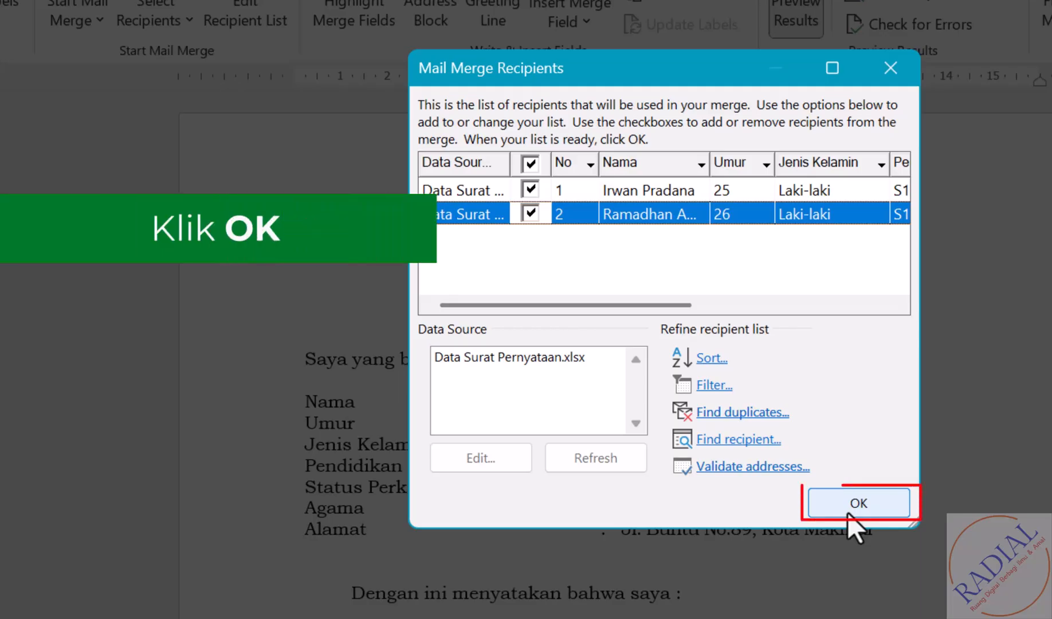
click(849, 509)
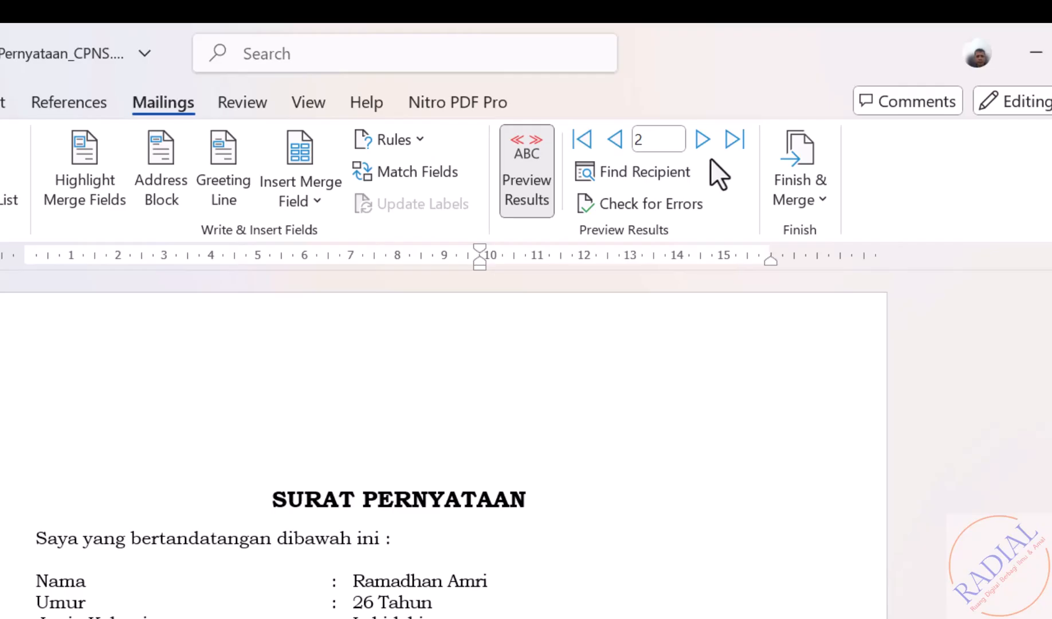
- Step the merge preview through records 3, 4, 5 and 6
click(701, 140)
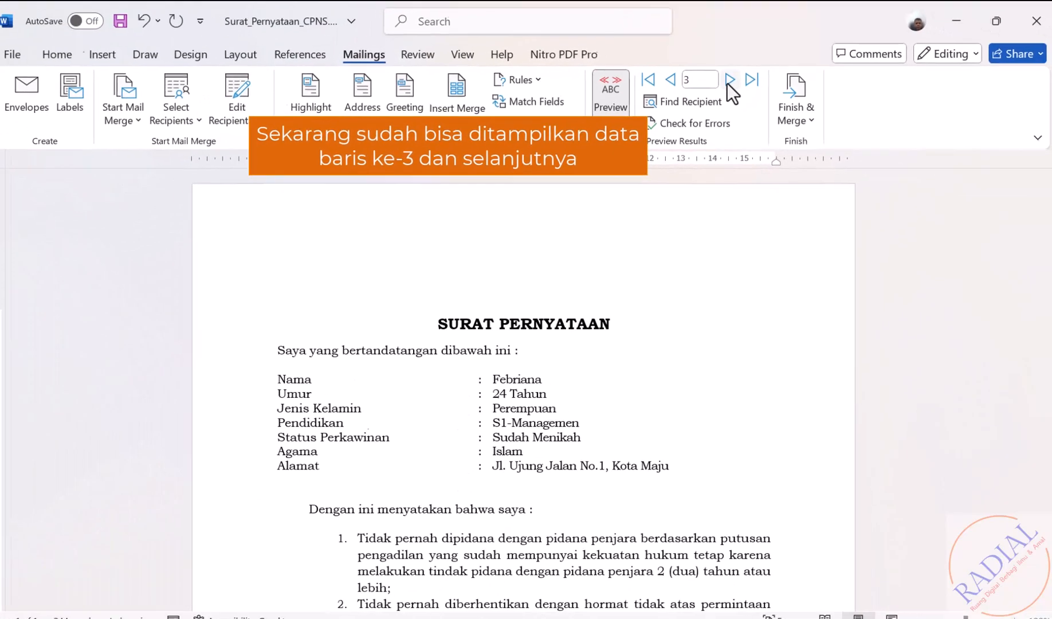
click(702, 139)
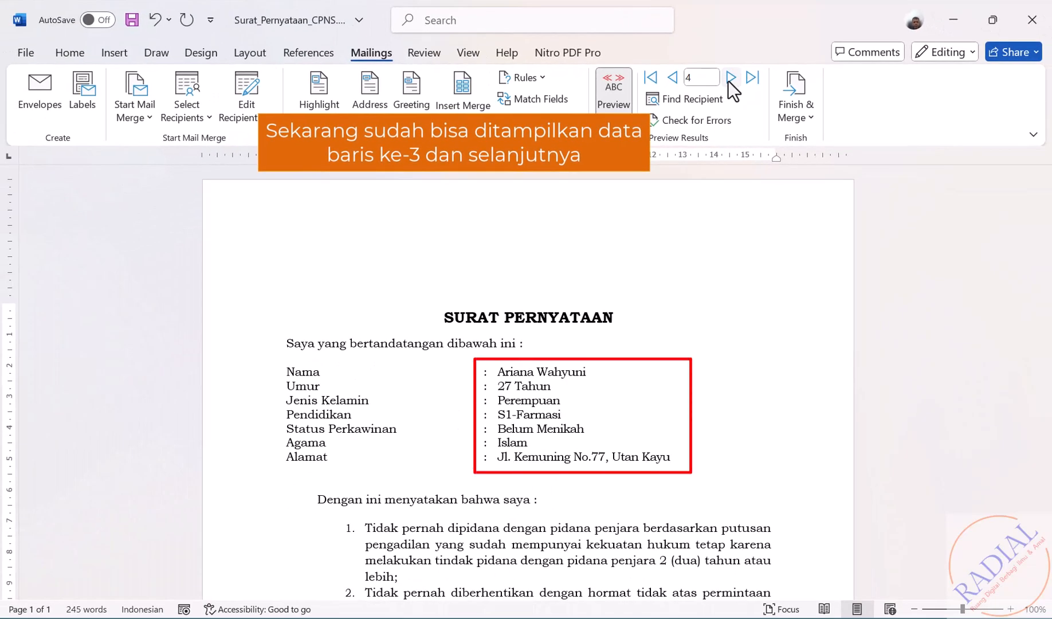
click(729, 79)
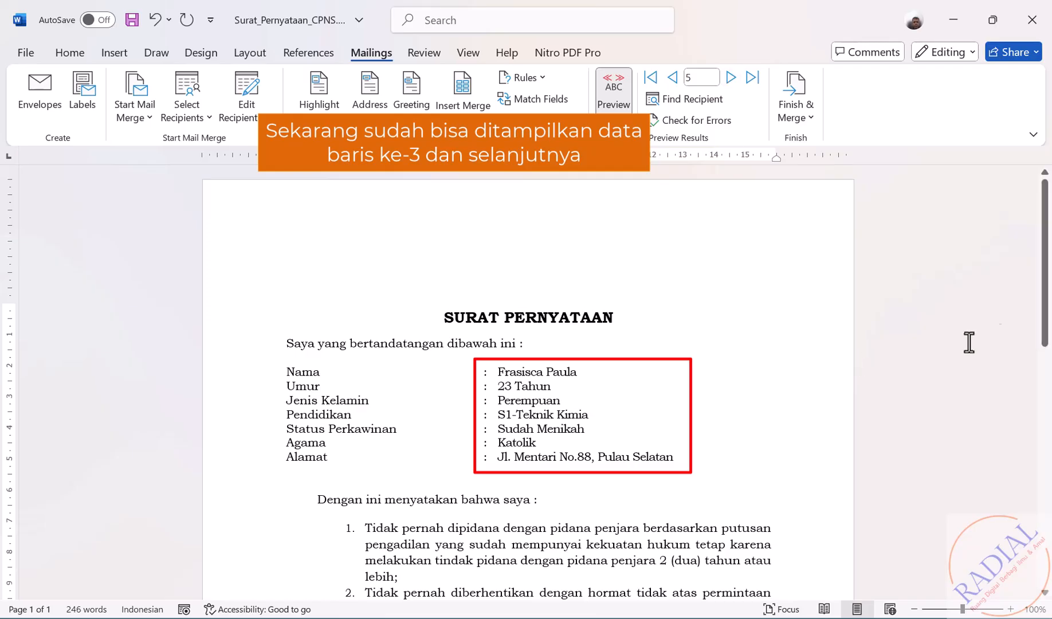
drag(1045, 274, 1040, 486)
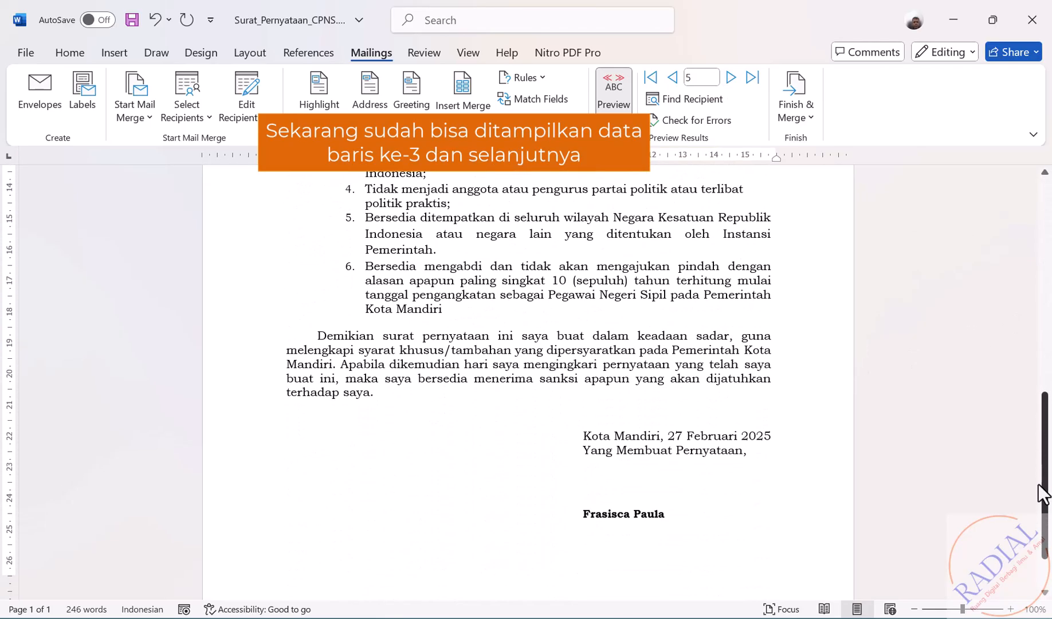
click(731, 79)
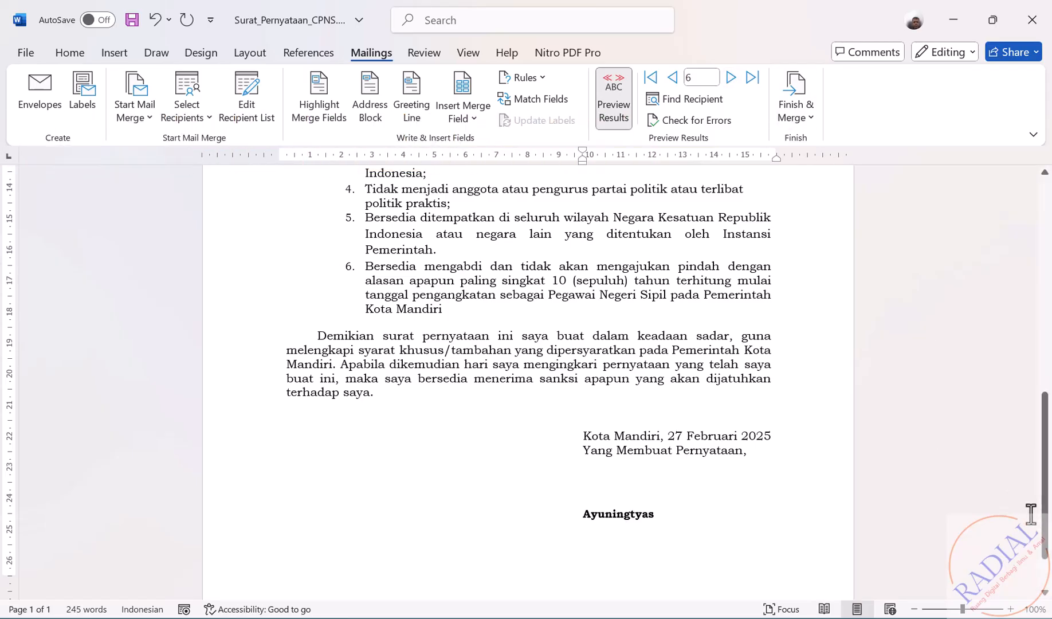
drag(1045, 533, 1048, 352)
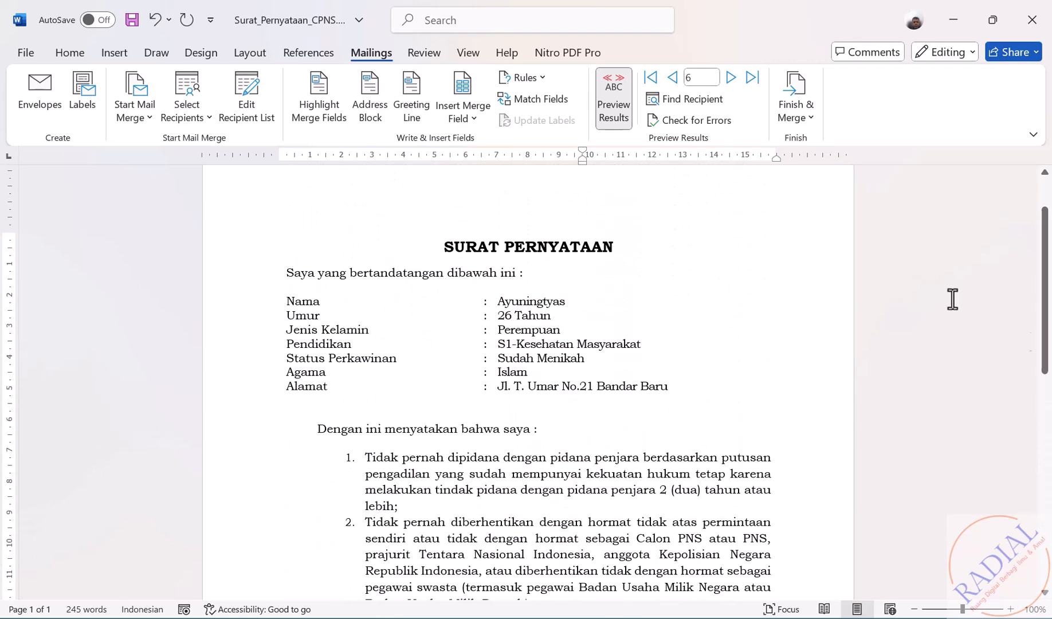
- Advance the preview to record 7 and scroll through its letter to check the details
click(732, 79)
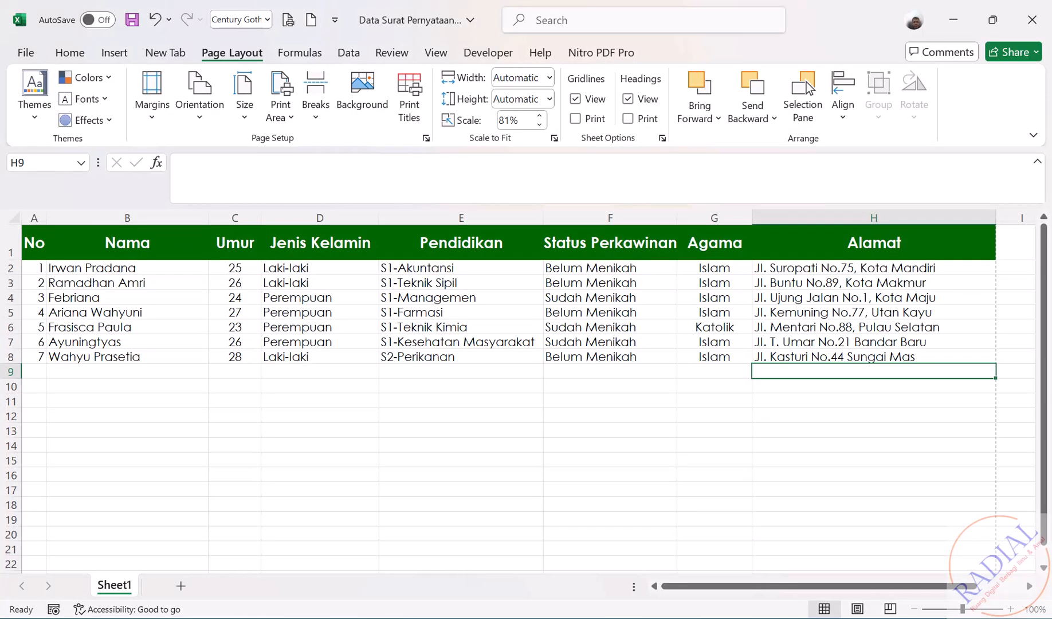
key(alt+Tab)
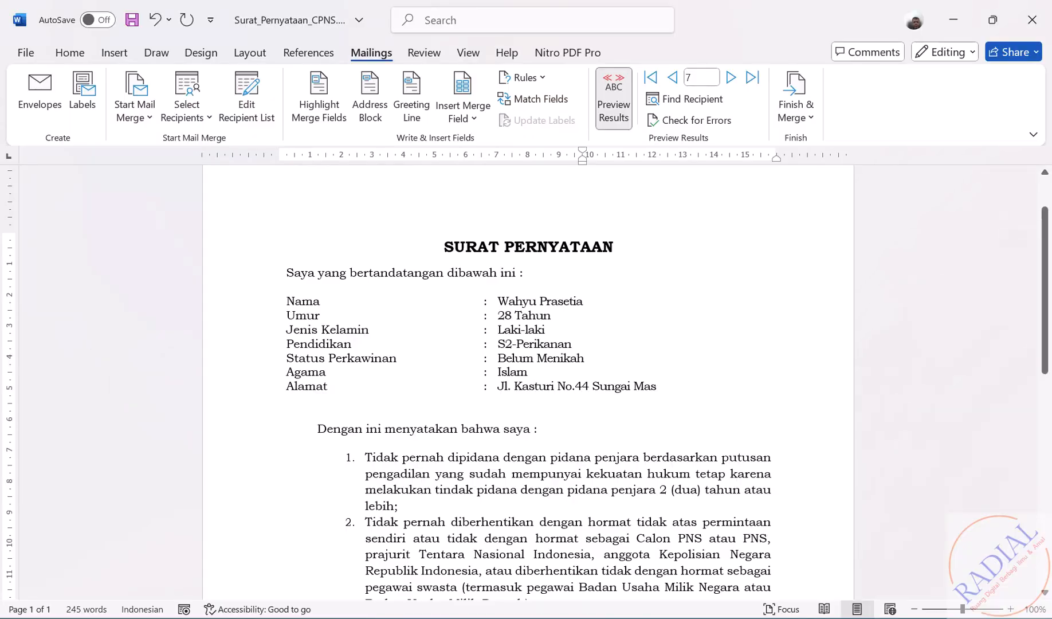
drag(1047, 274, 1047, 453)
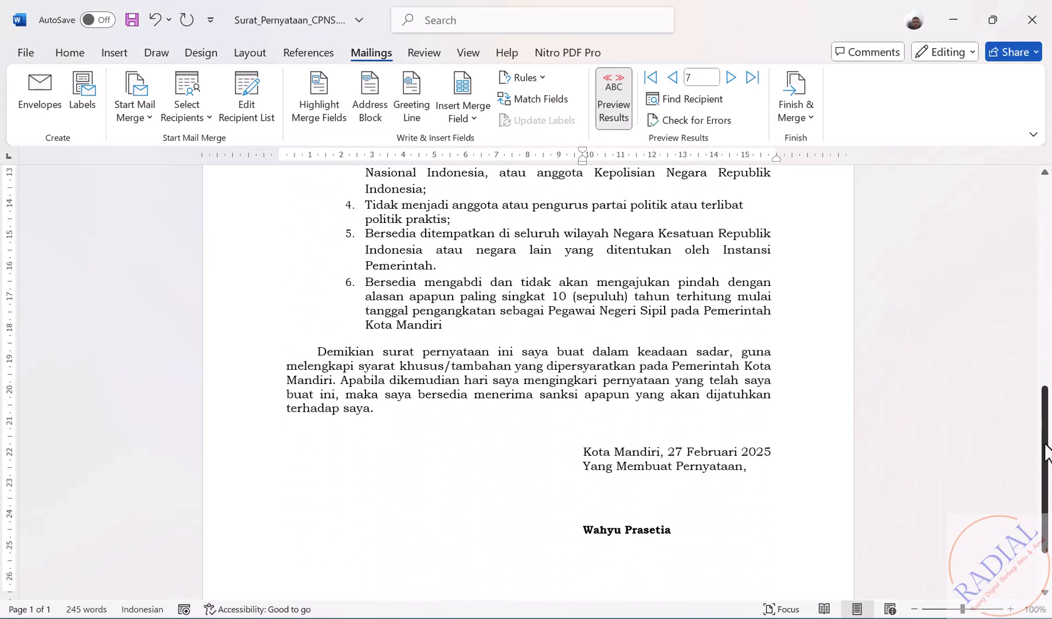
drag(1047, 452, 1050, 235)
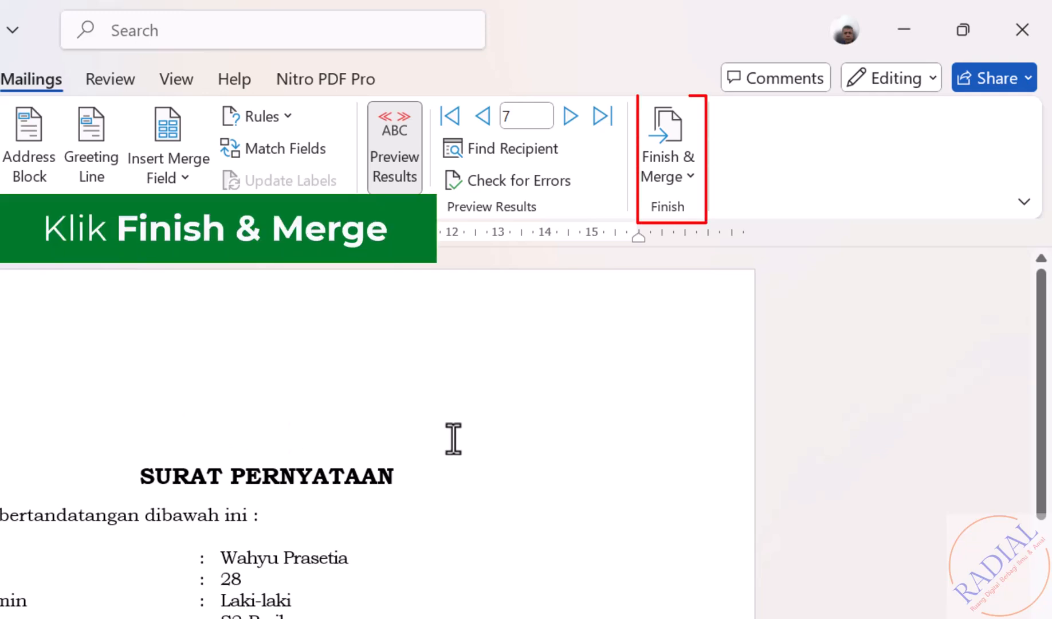
- Finish the merge with Edit Individual Documents, merging All records into a new document
click(693, 174)
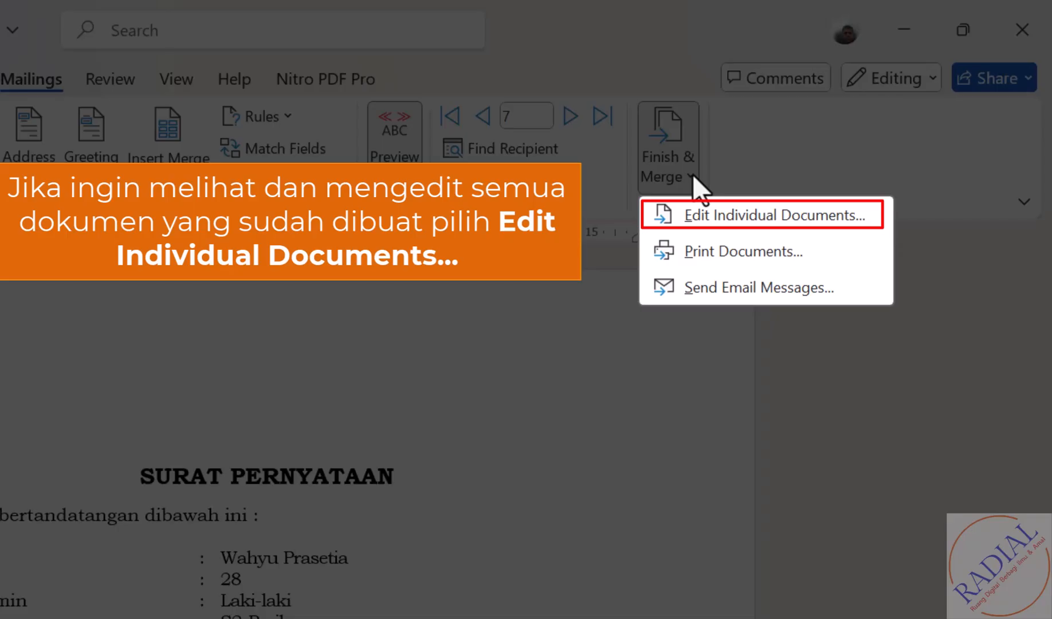
click(717, 225)
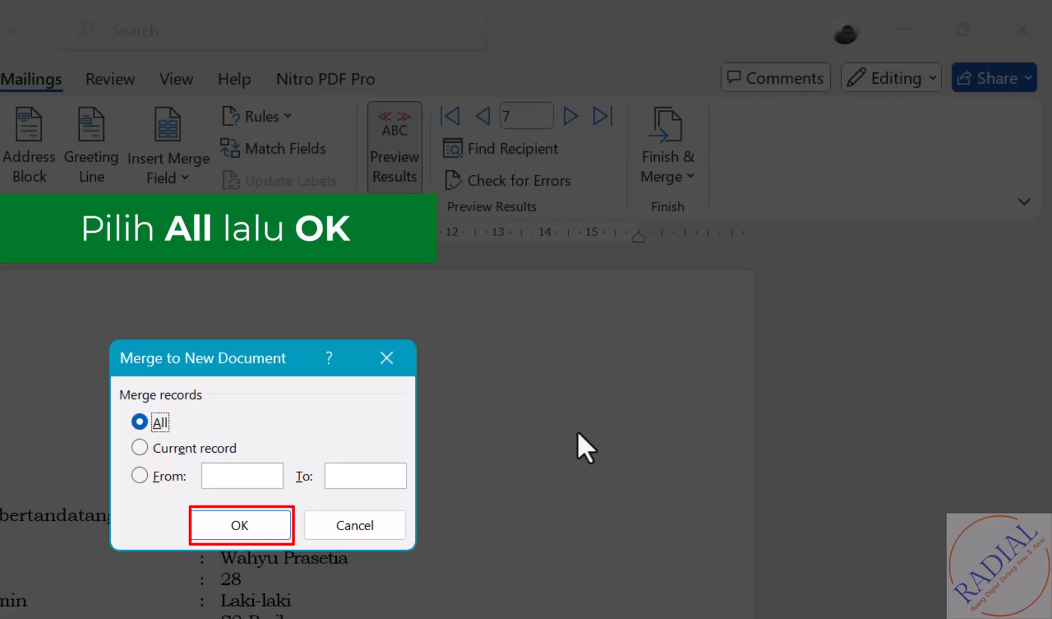
click(233, 523)
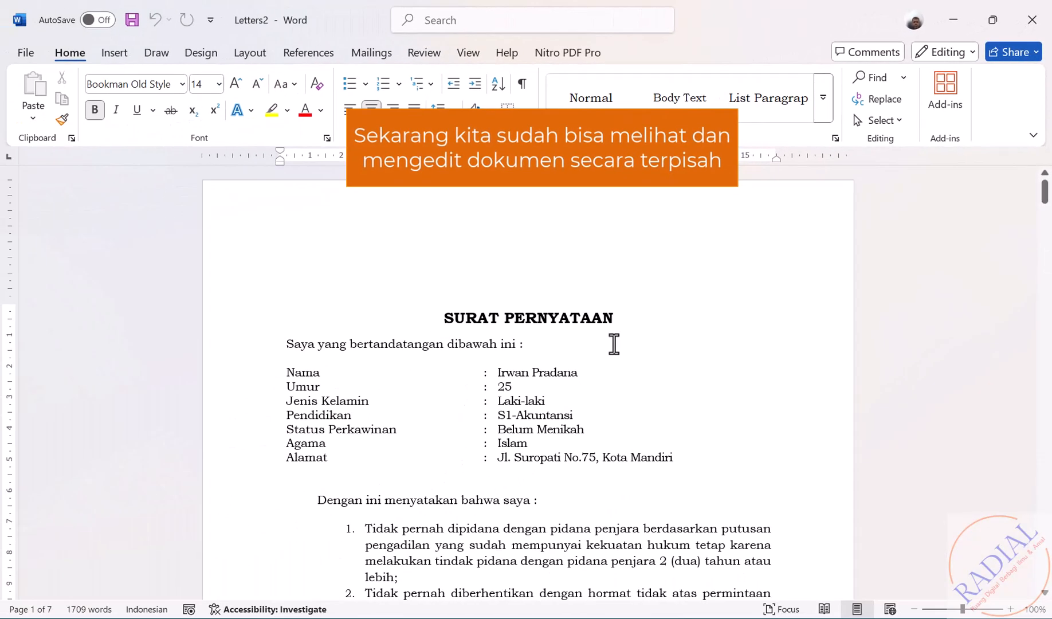
scroll(614, 343, down, 10)
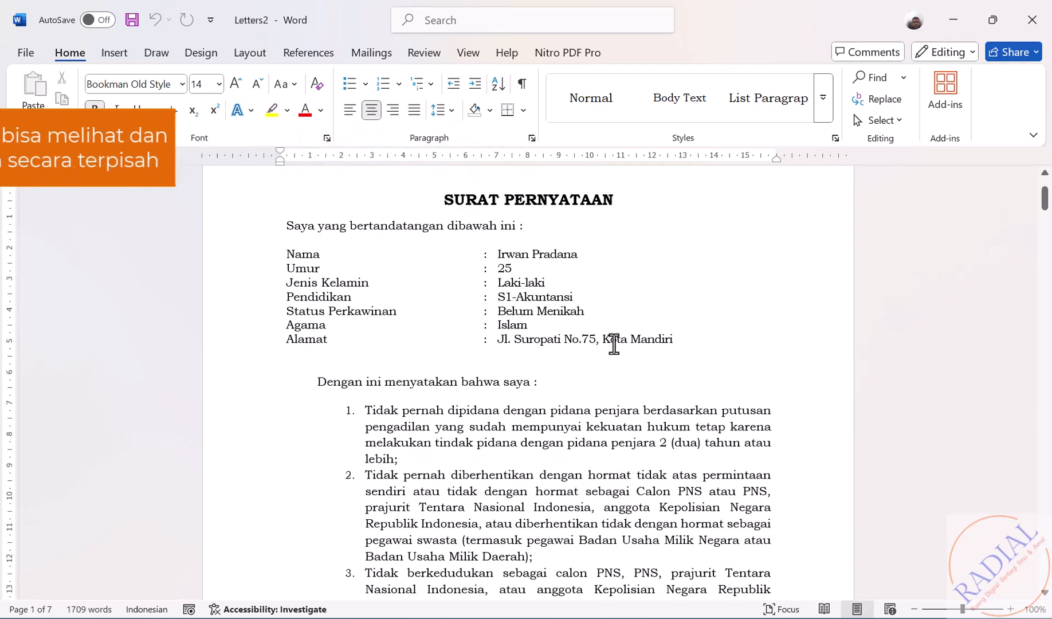
scroll(614, 344, down, 10)
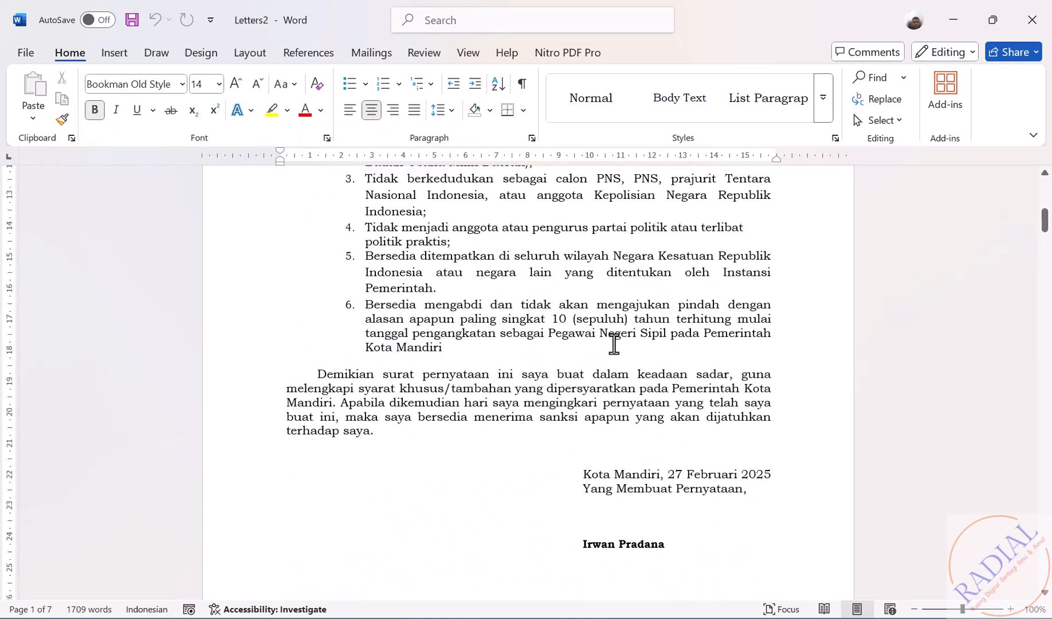
scroll(614, 344, down, 1)
scroll(614, 344, up, 12)
scroll(614, 344, up, 3)
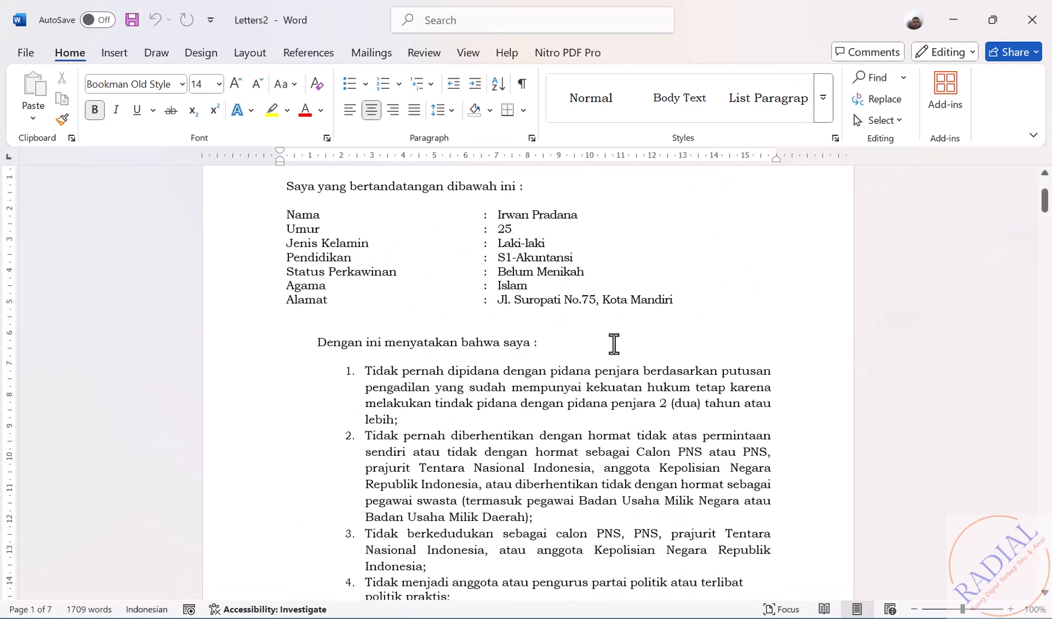
scroll(614, 344, down, 20)
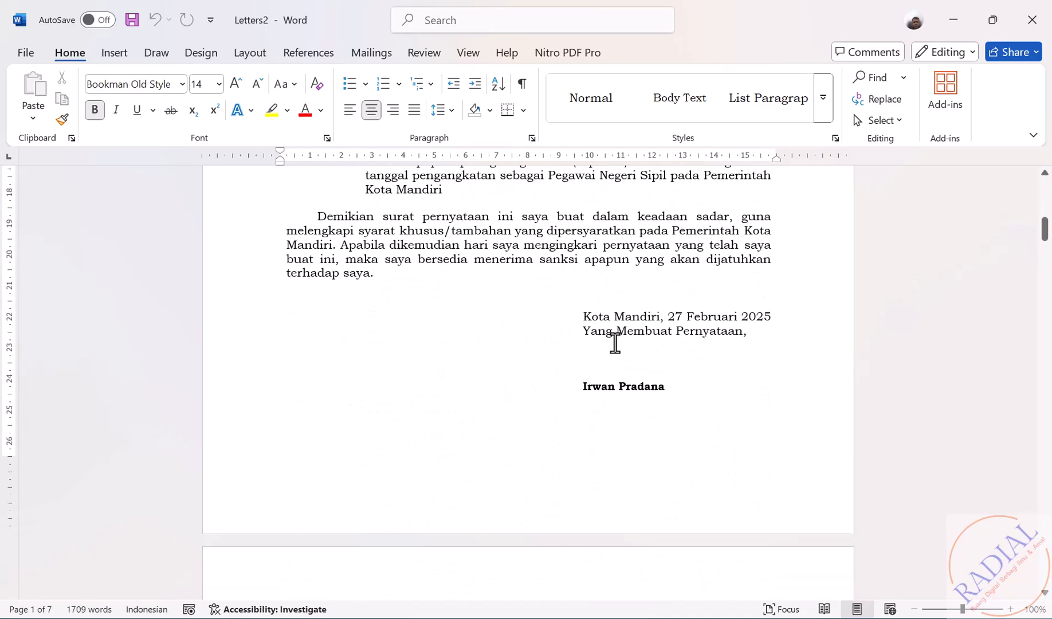
scroll(615, 343, down, 7)
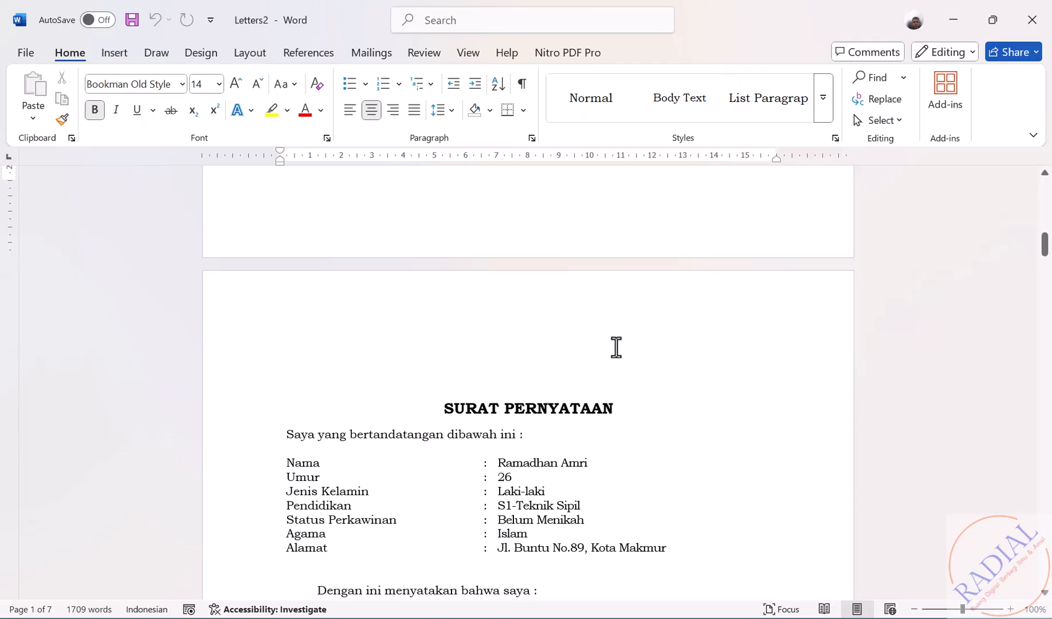
scroll(616, 347, down, 13)
scroll(617, 343, down, 13)
scroll(617, 344, down, 13)
scroll(618, 342, down, 13)
scroll(618, 342, down, 4)
scroll(618, 342, down, 8)
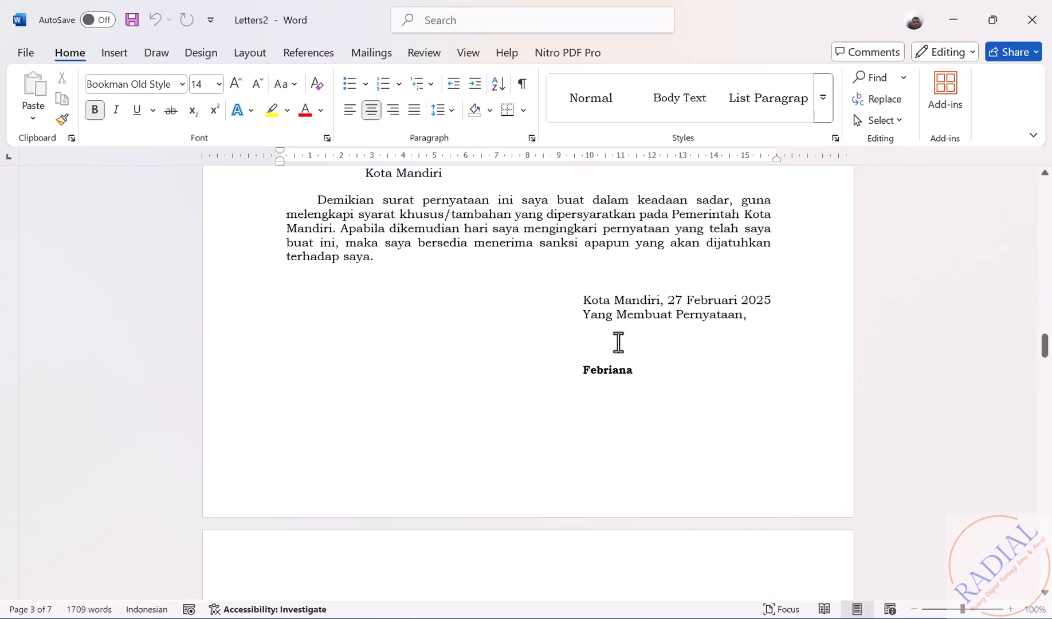
scroll(618, 343, down, 11)
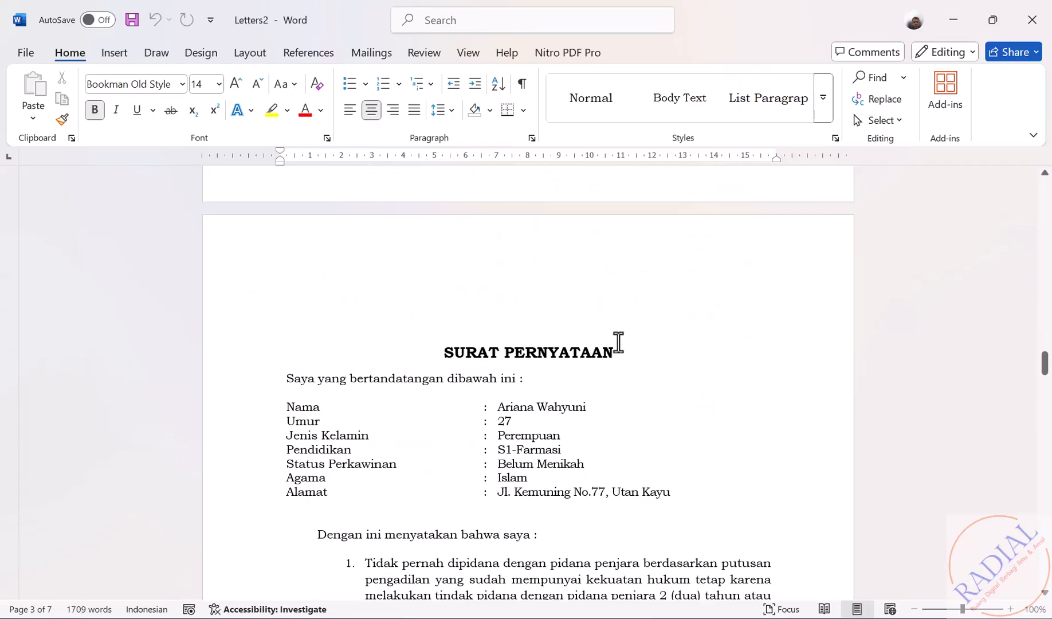
scroll(619, 342, down, 15)
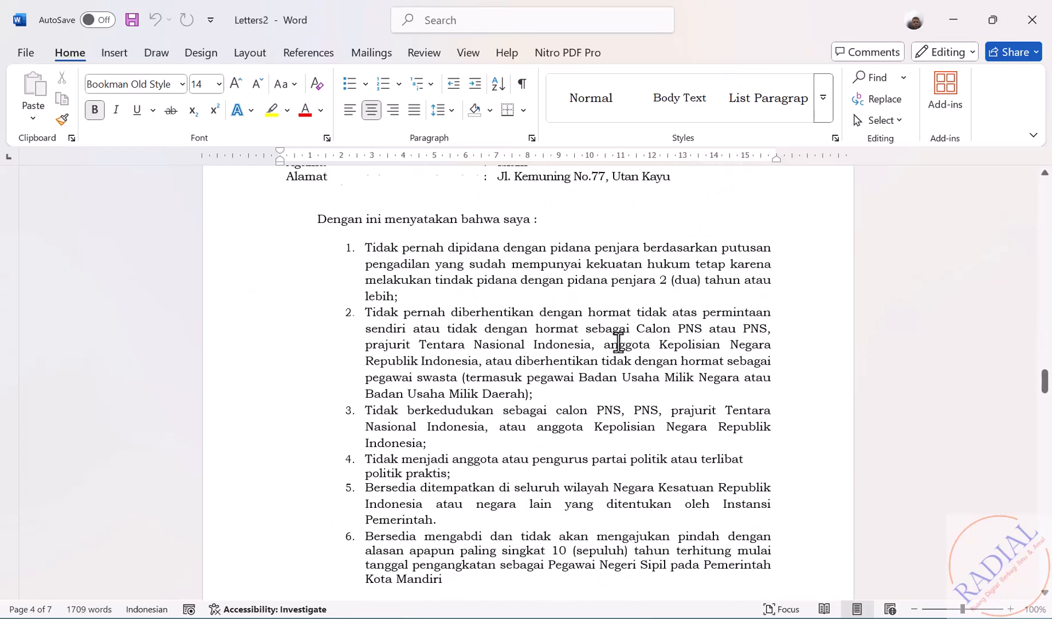
scroll(618, 342, down, 18)
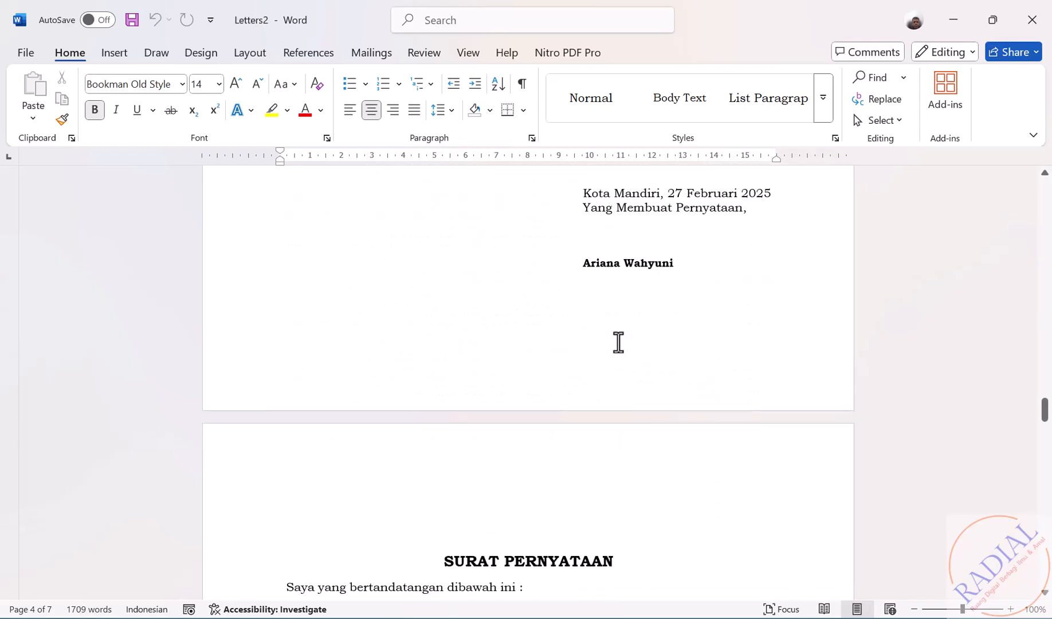
scroll(618, 342, down, 18)
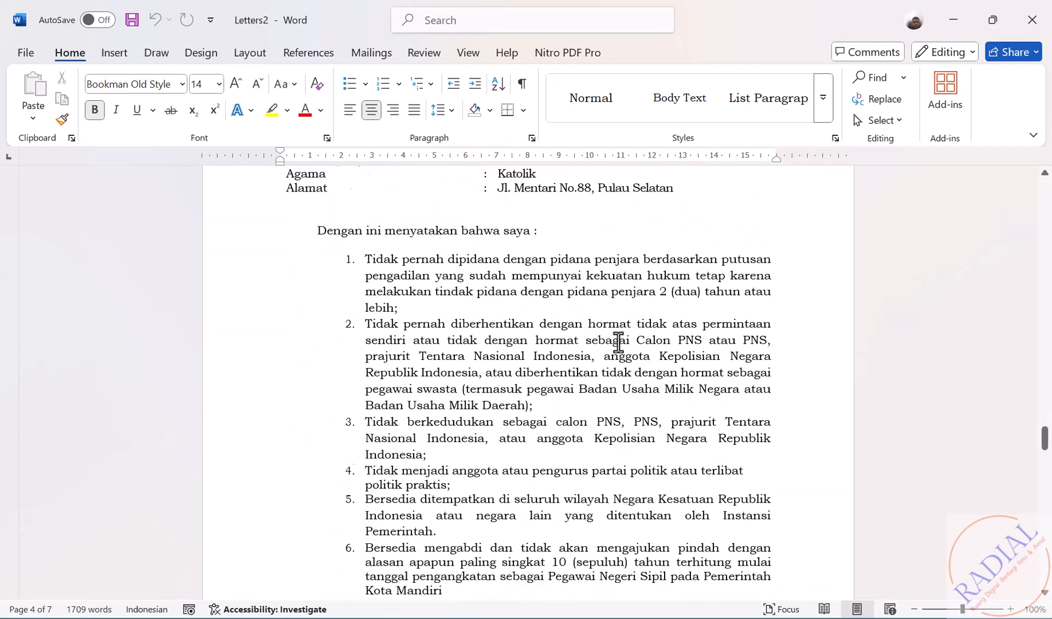
scroll(619, 342, down, 15)
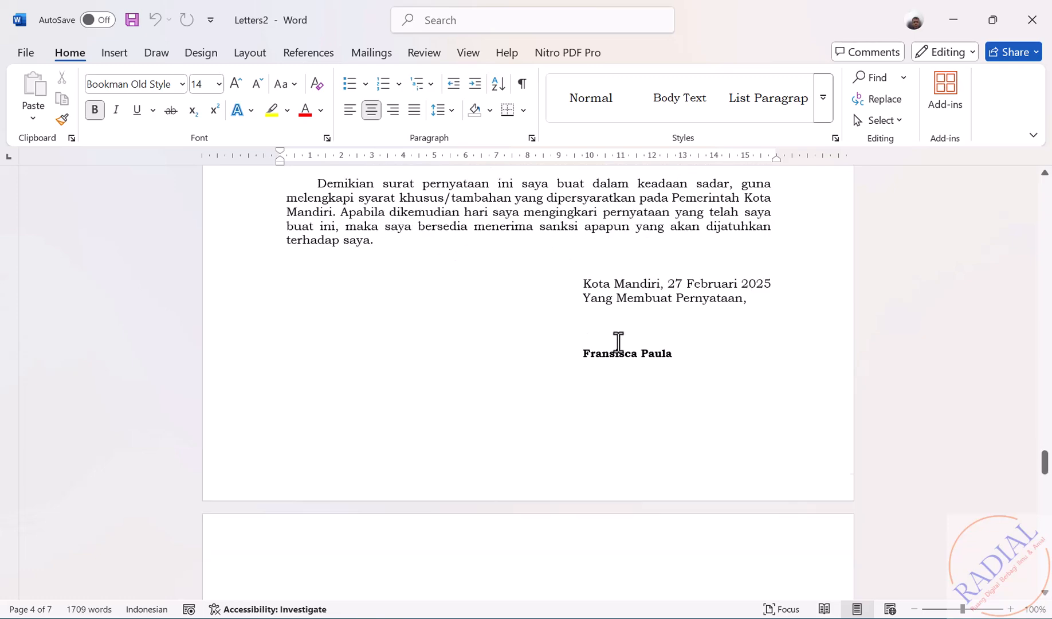
scroll(619, 342, down, 18)
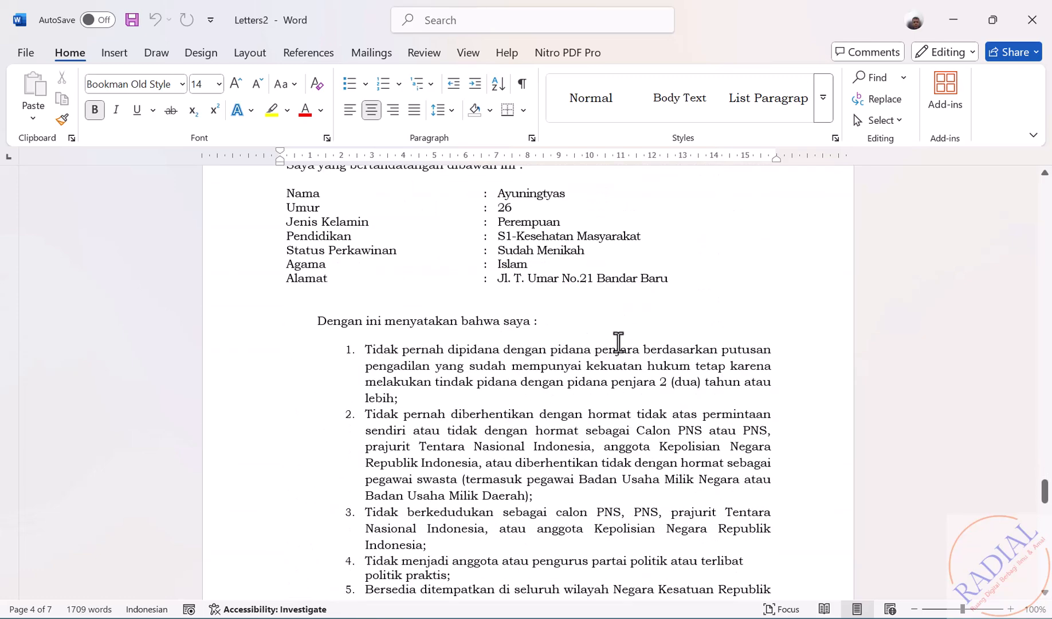
scroll(618, 342, down, 13)
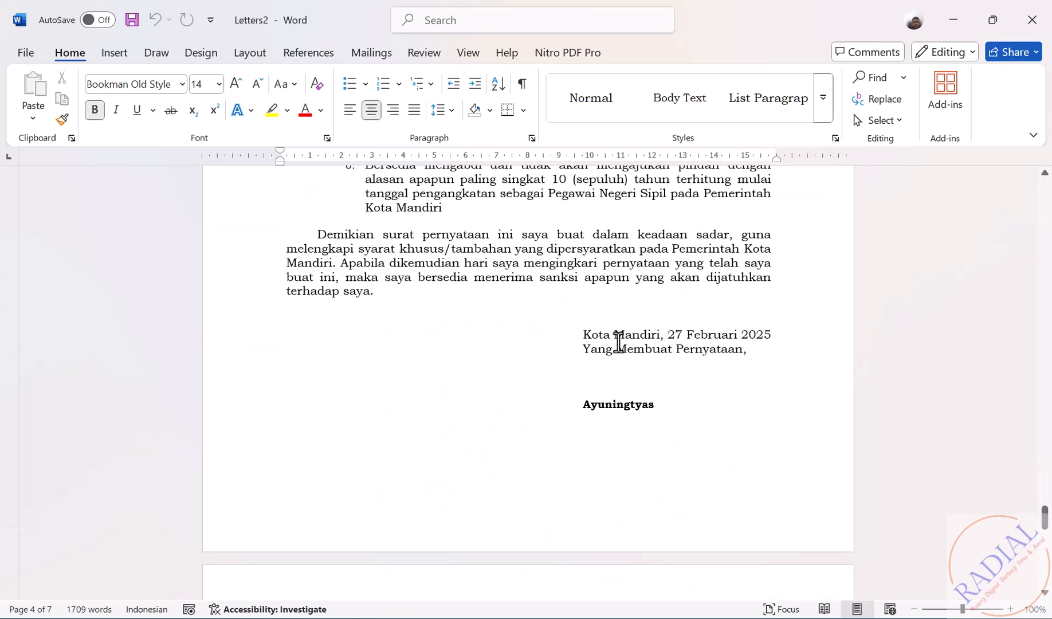
scroll(618, 343, down, 15)
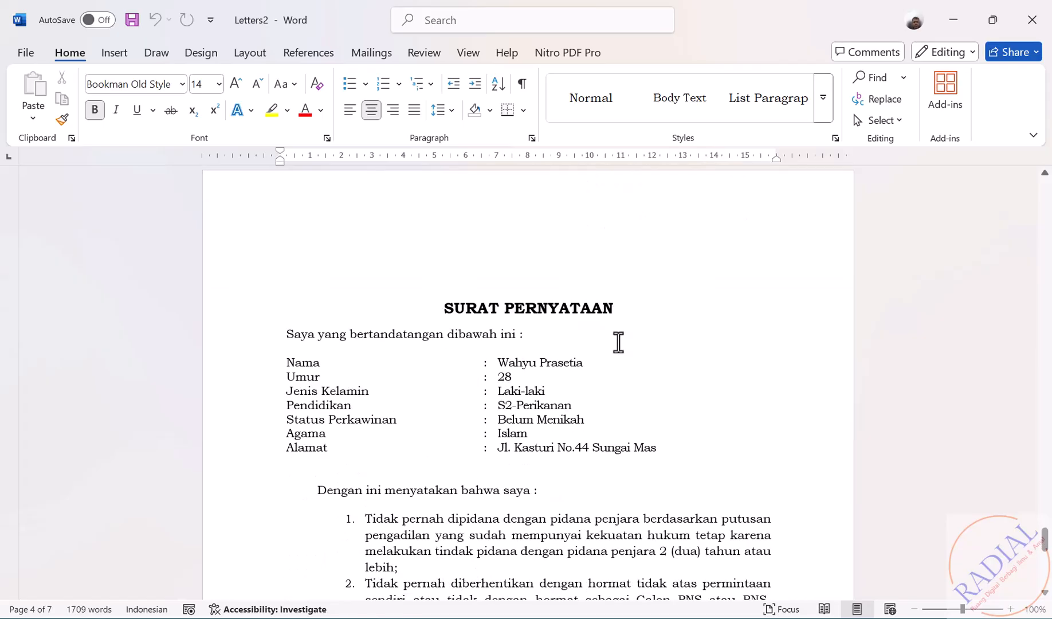
scroll(619, 342, down, 13)
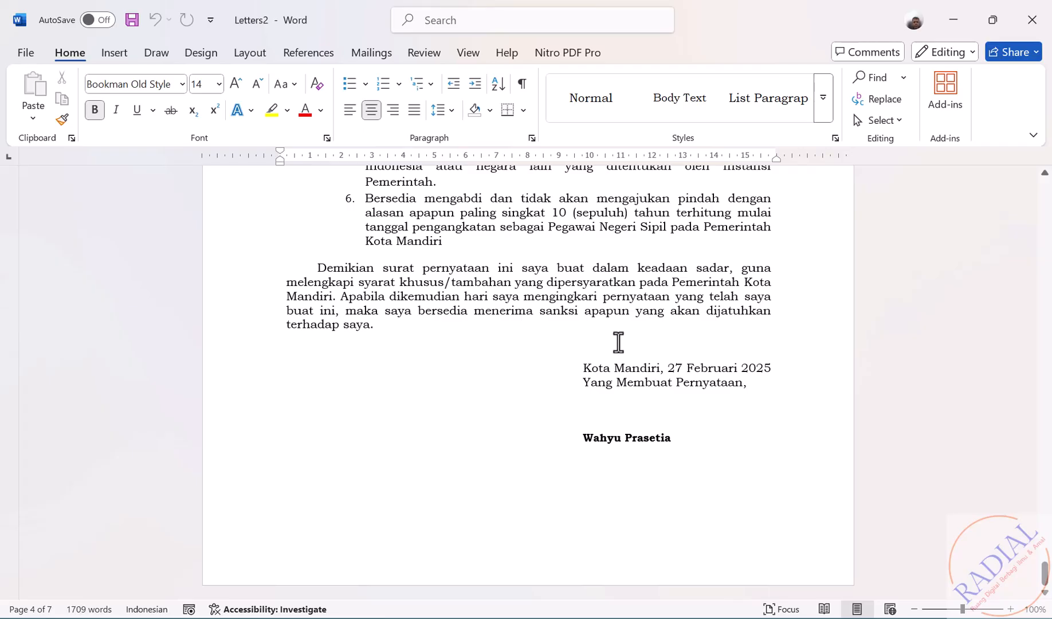
scroll(619, 342, up, 10)
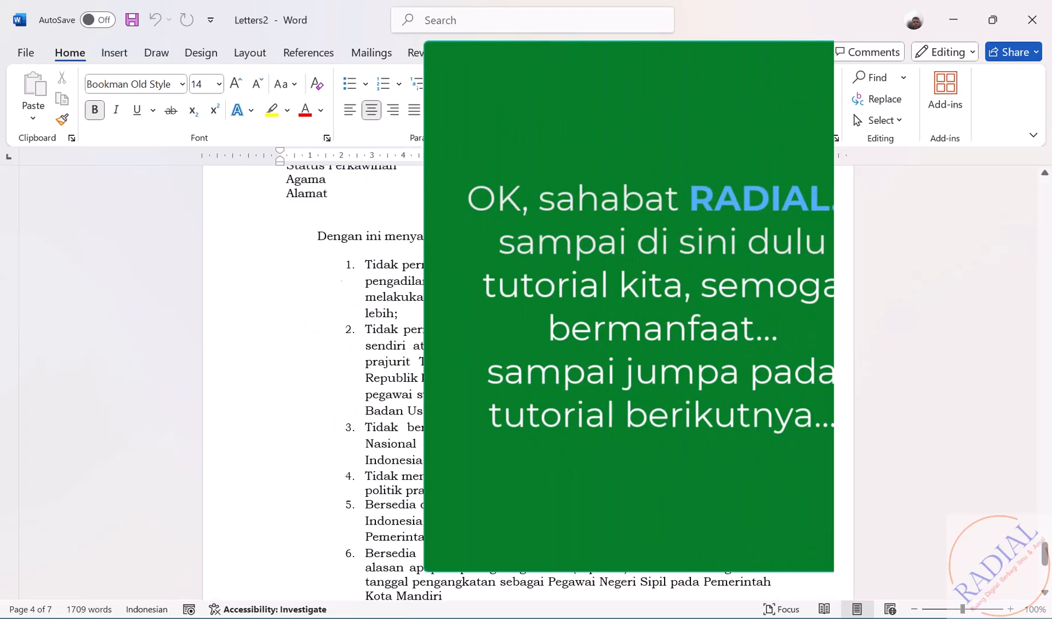
scroll(528, 378, up, 2)
scroll(527, 379, up, 1)
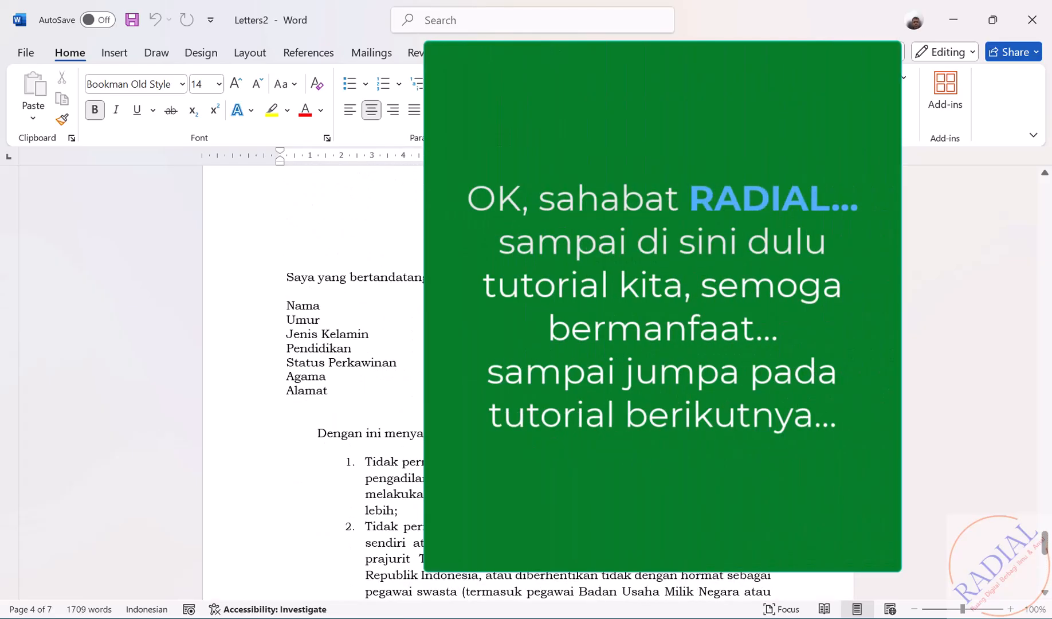
scroll(528, 378, up, 1)
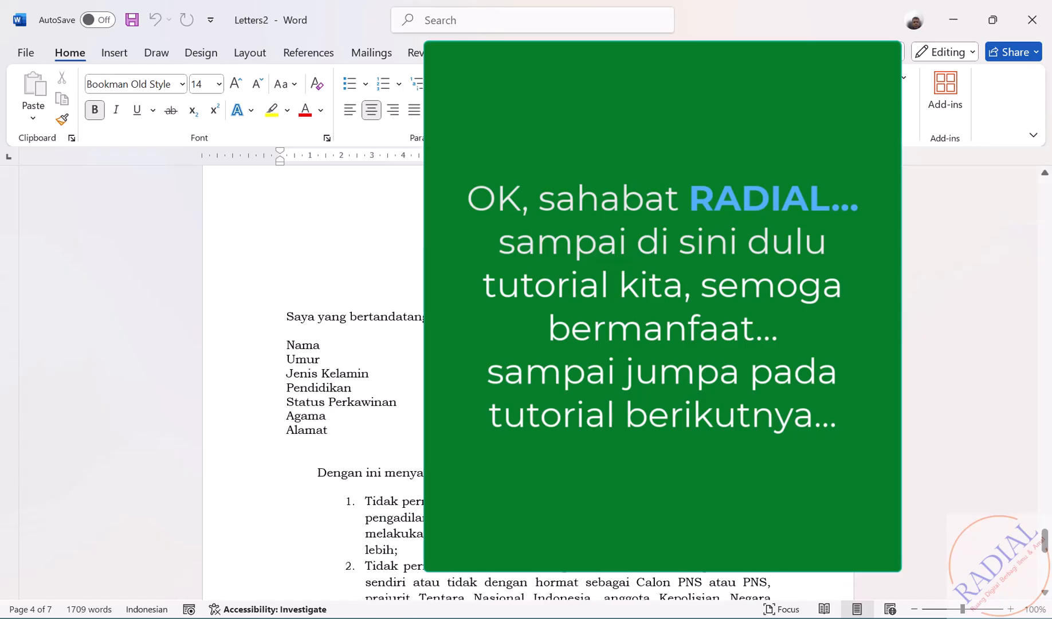